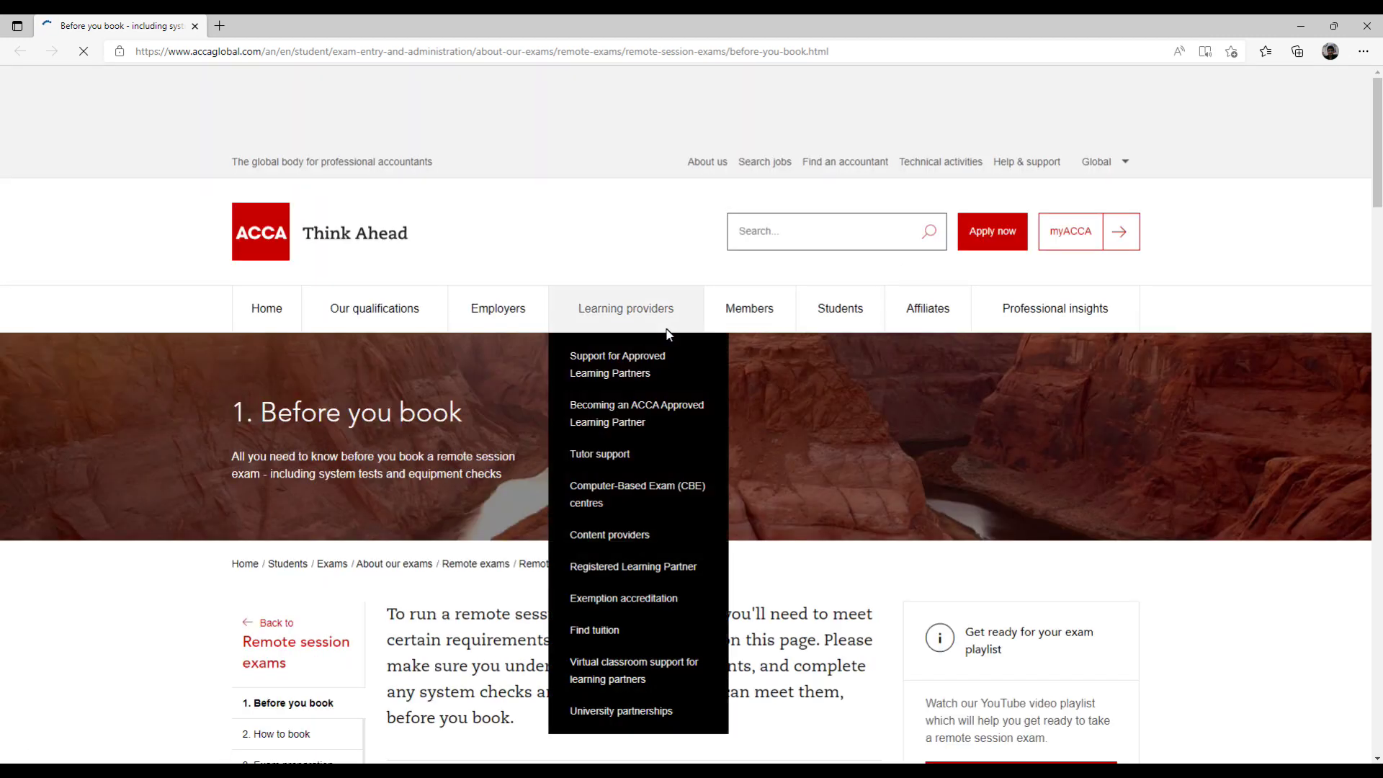
Scroll to the pre-booking checks with the minimum specifications and system test links.
scroll(348, 310, down, 1)
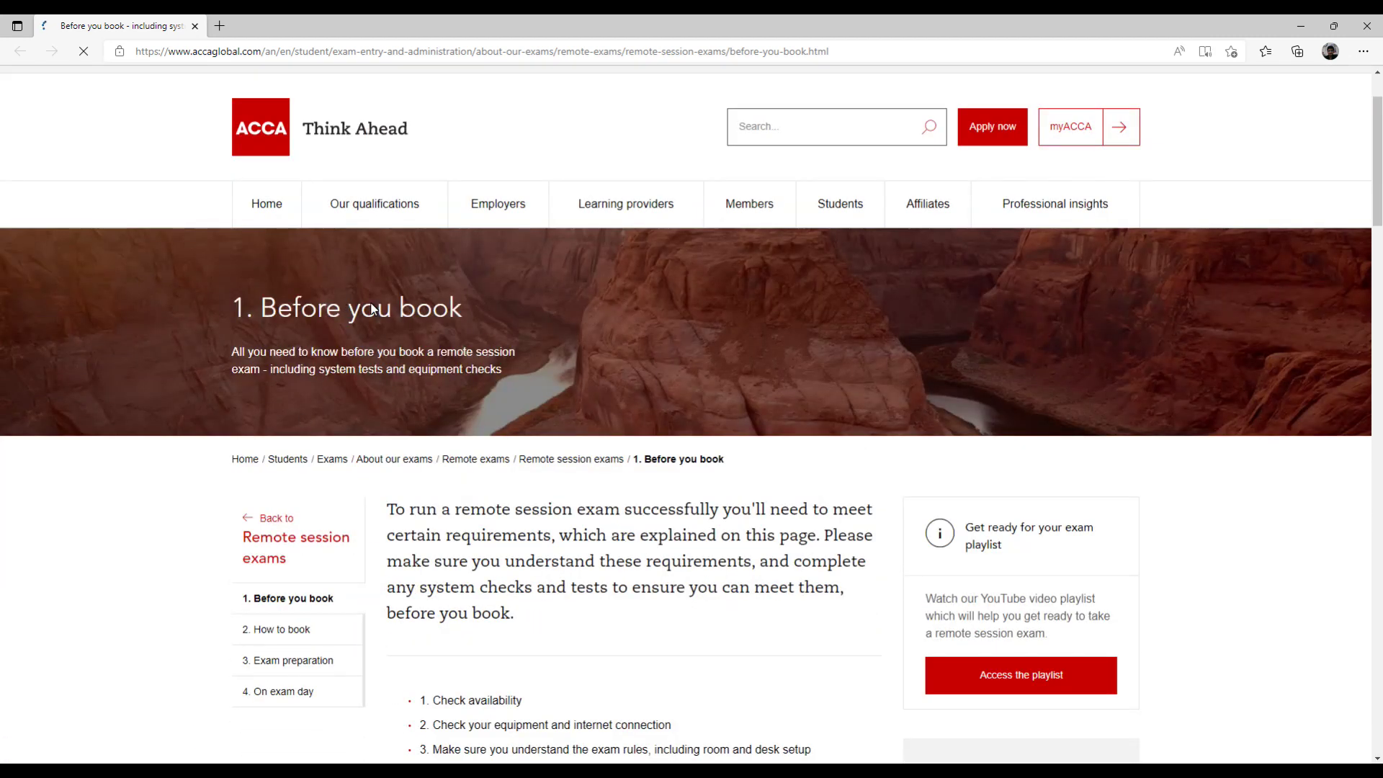
scroll(390, 306, down, 3)
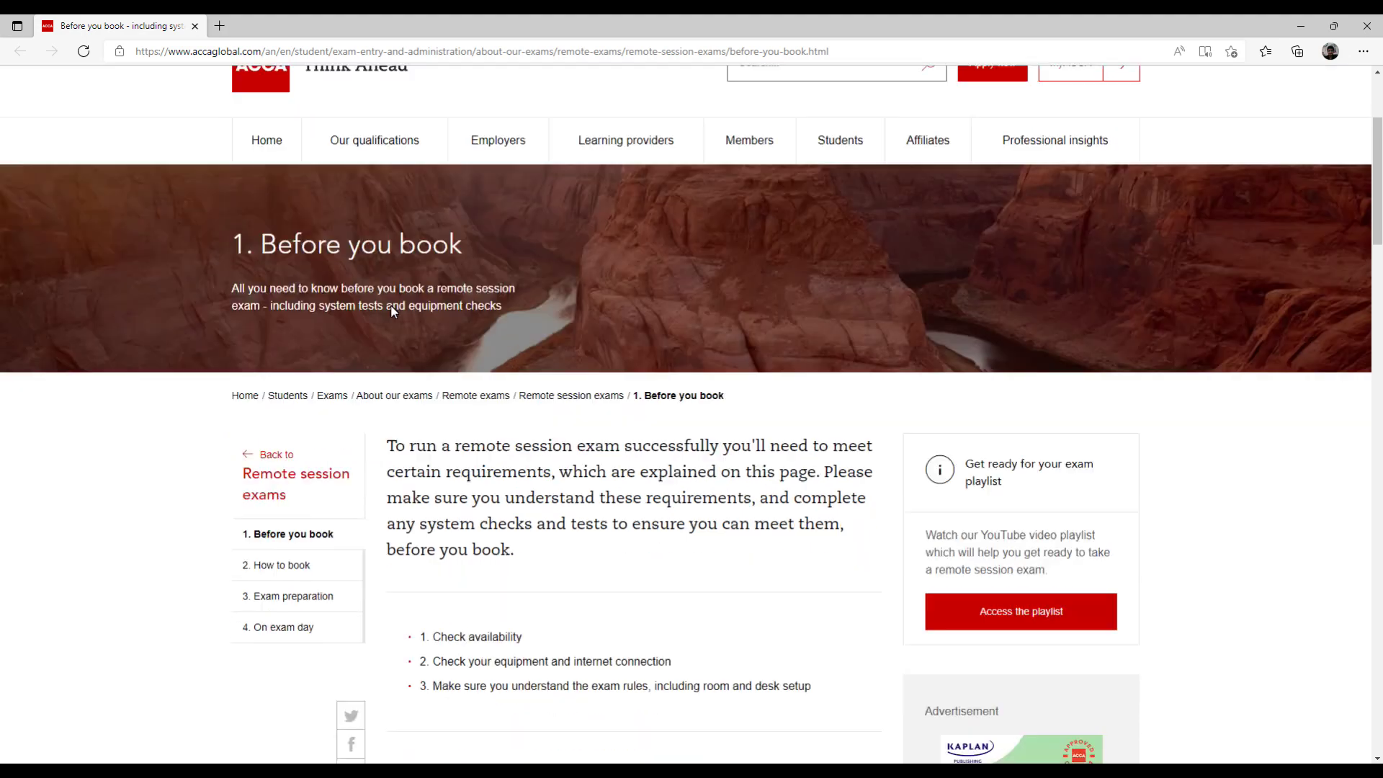
scroll(535, 356, down, 4)
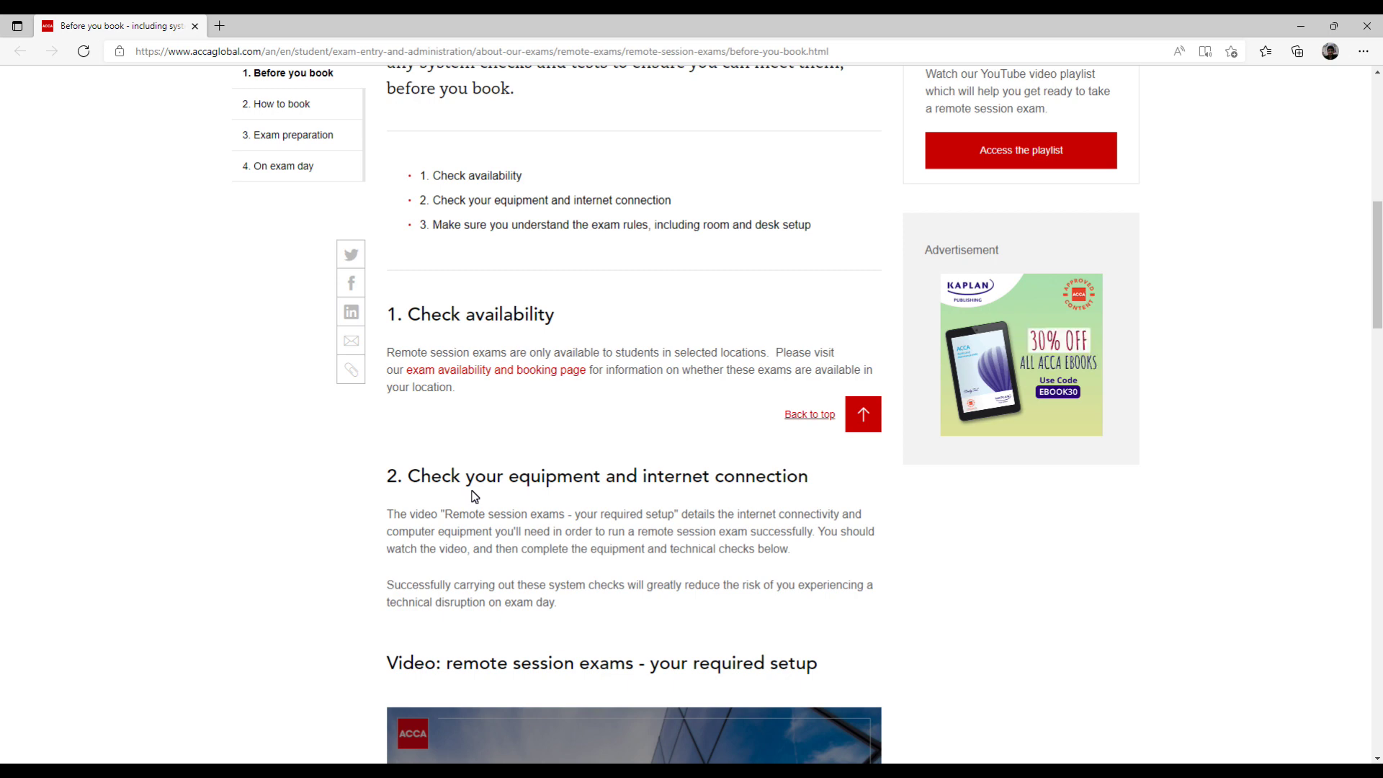
scroll(285, 490, down, 10)
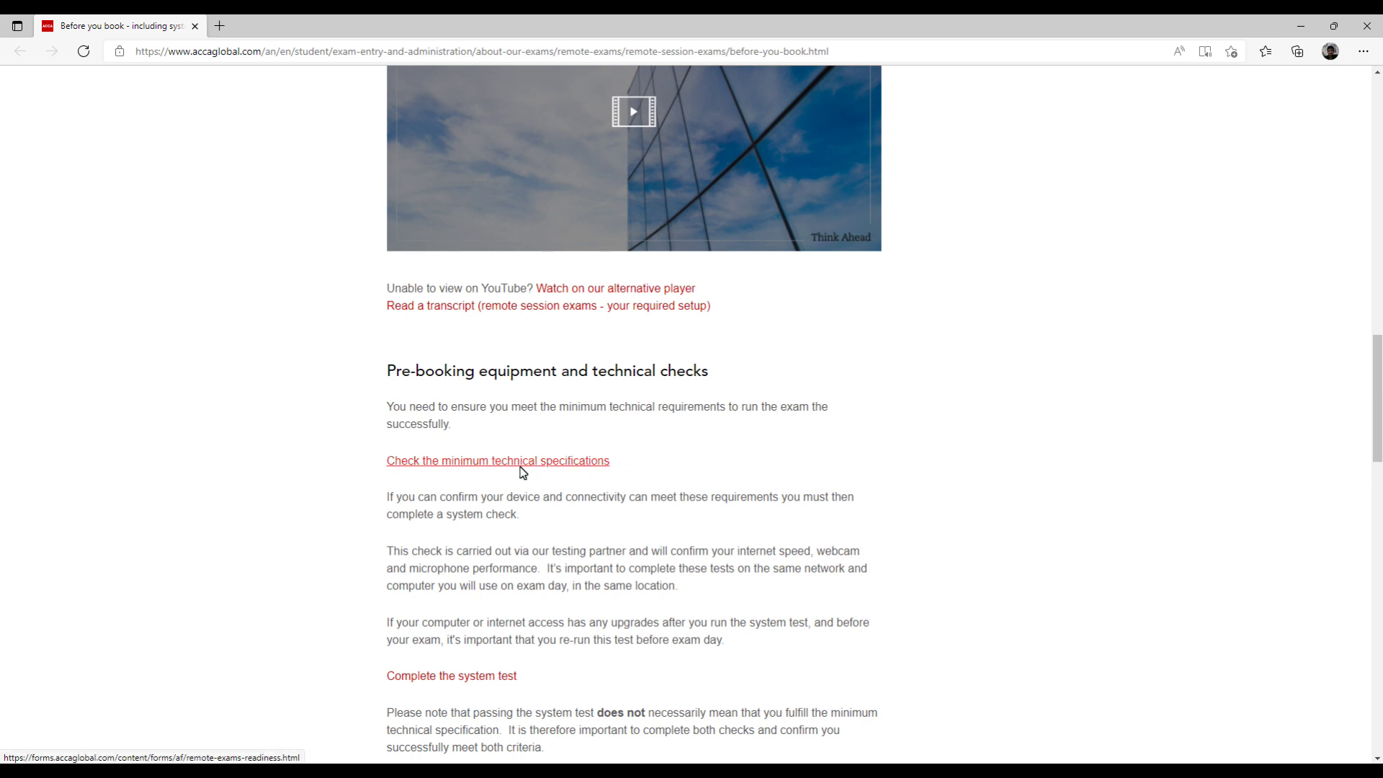
Download ACCA's full minimum technical requirements as Minimum spec (3).pdf and open it.
click(497, 464)
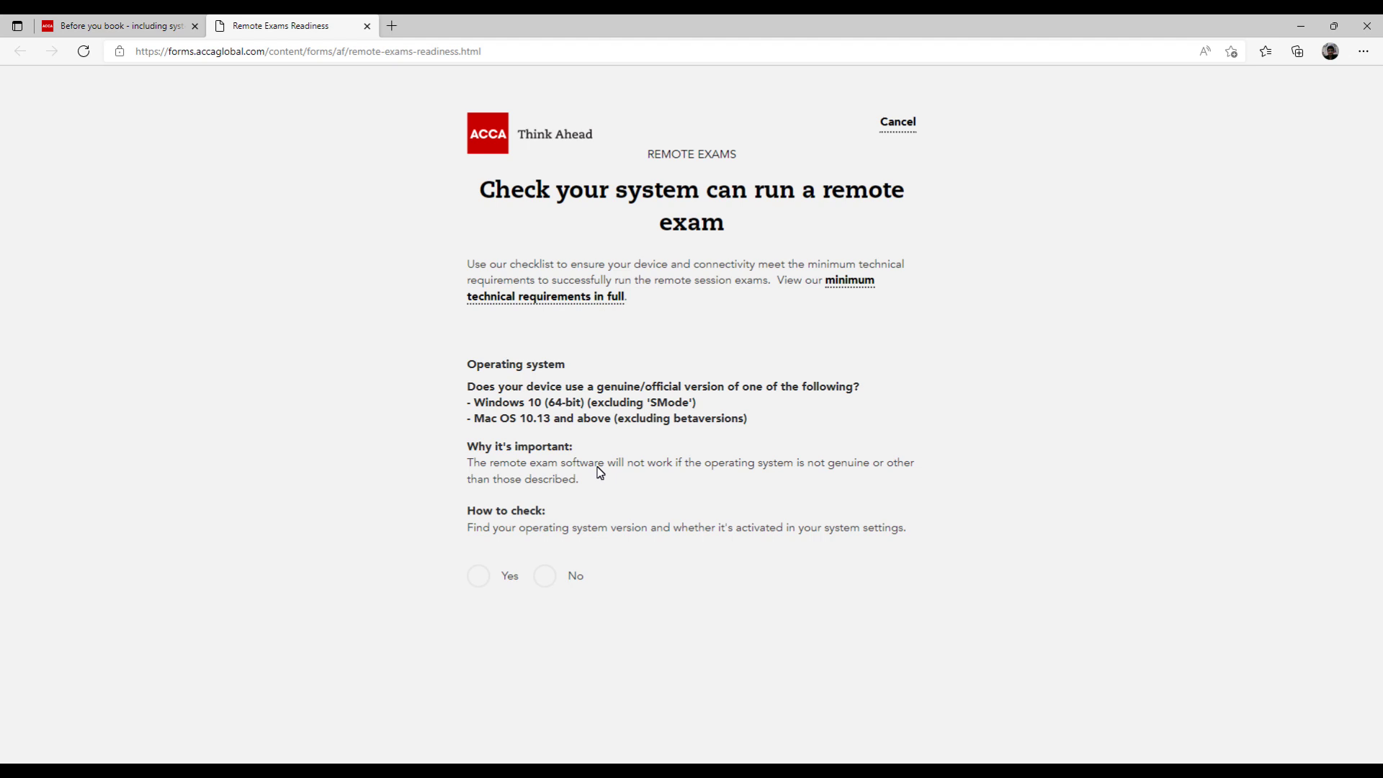
click(548, 297)
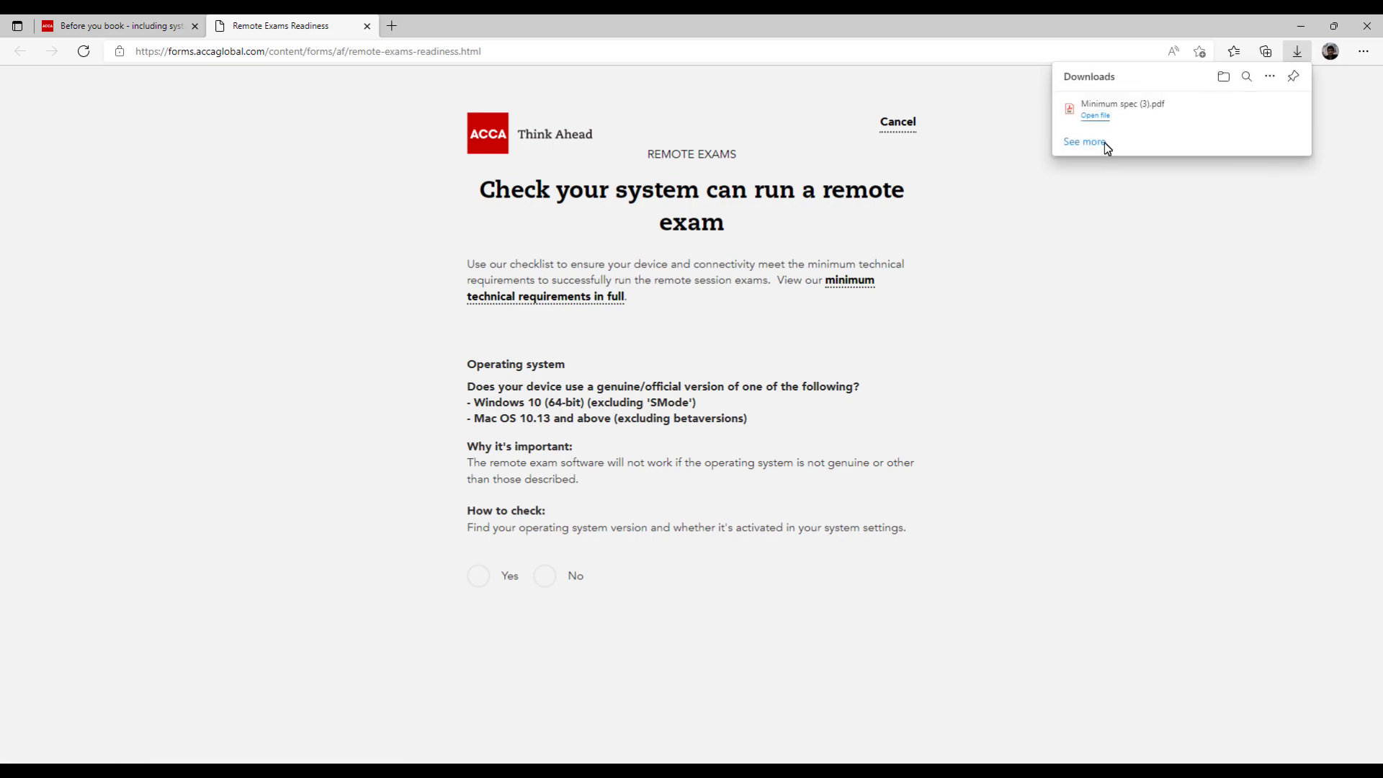
click(1093, 116)
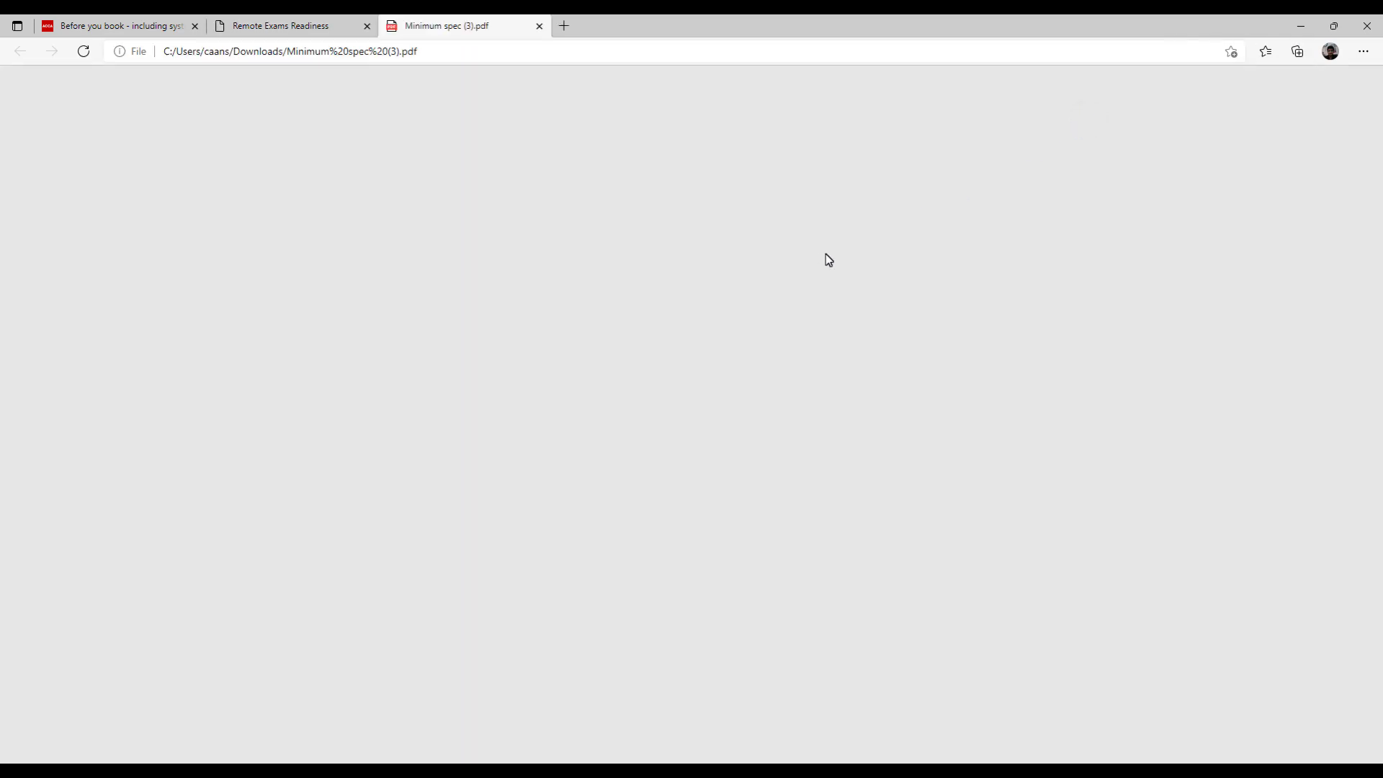
scroll(731, 310, up, 2)
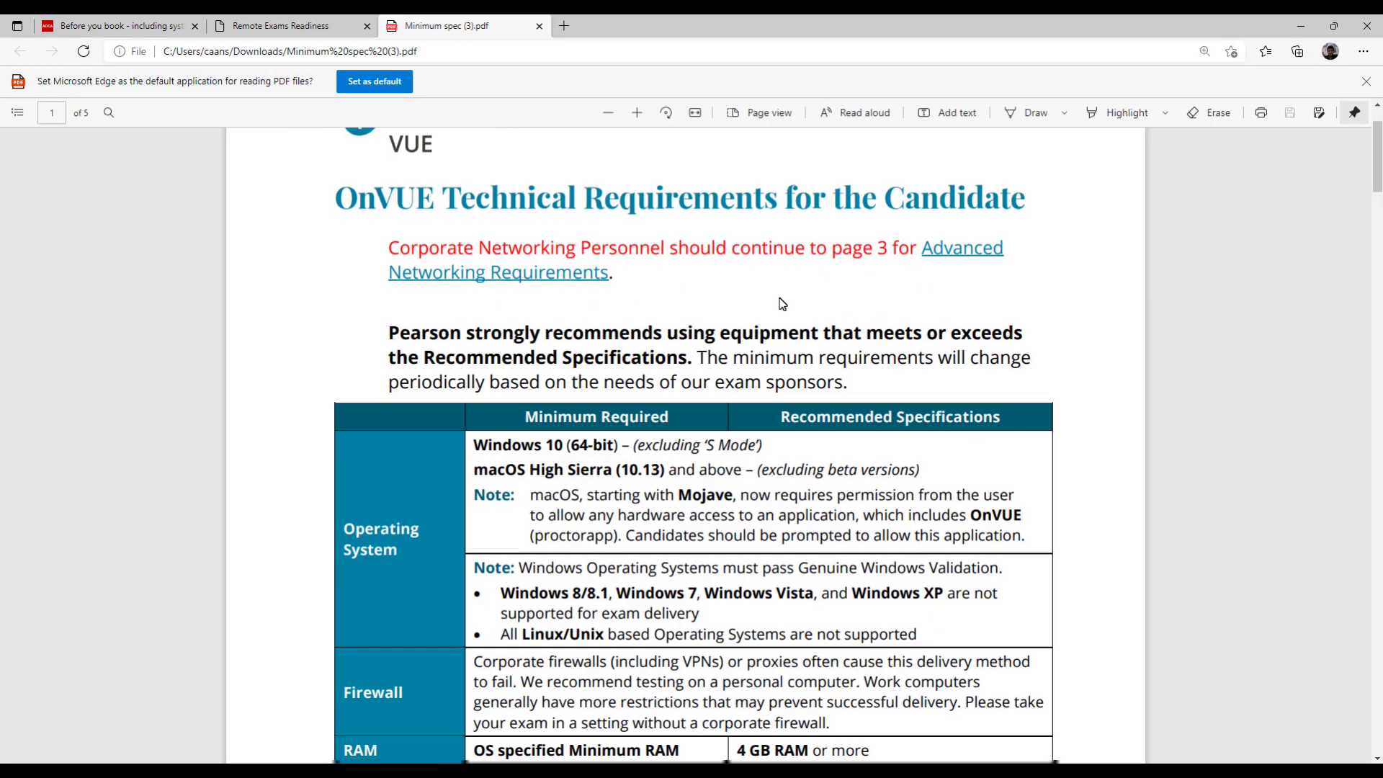
scroll(783, 304, down, 9)
scroll(783, 304, down, 4)
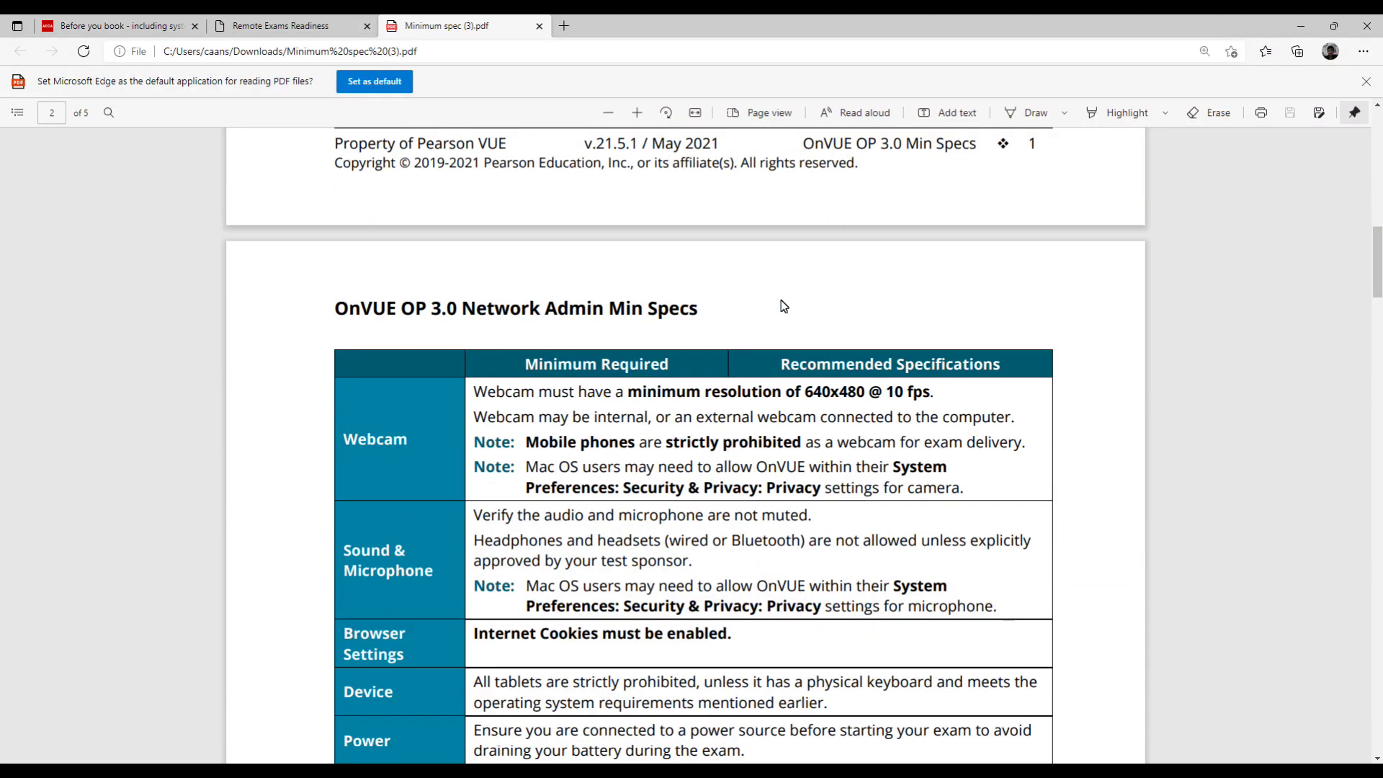
scroll(783, 305, down, 1)
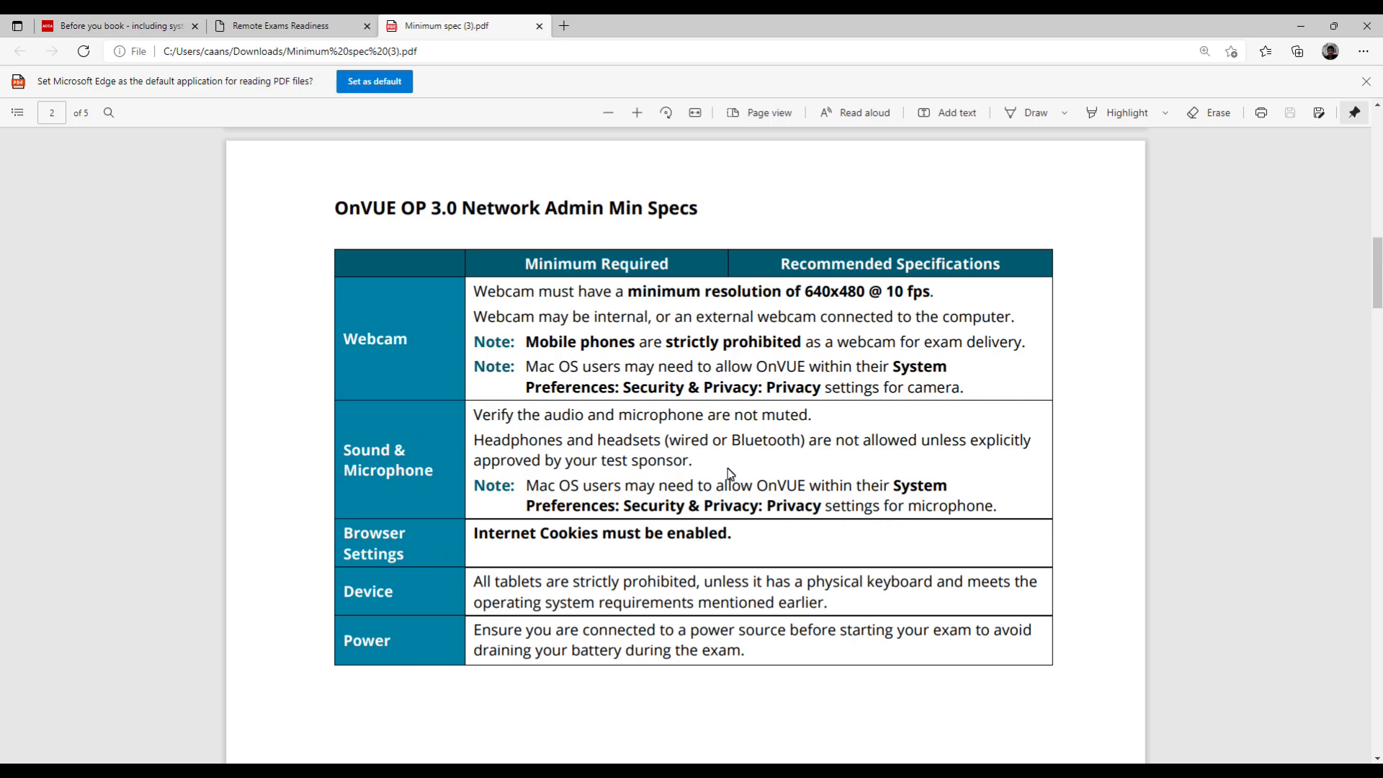
scroll(860, 376, up, 1)
scroll(860, 375, up, 10)
scroll(857, 374, down, 2)
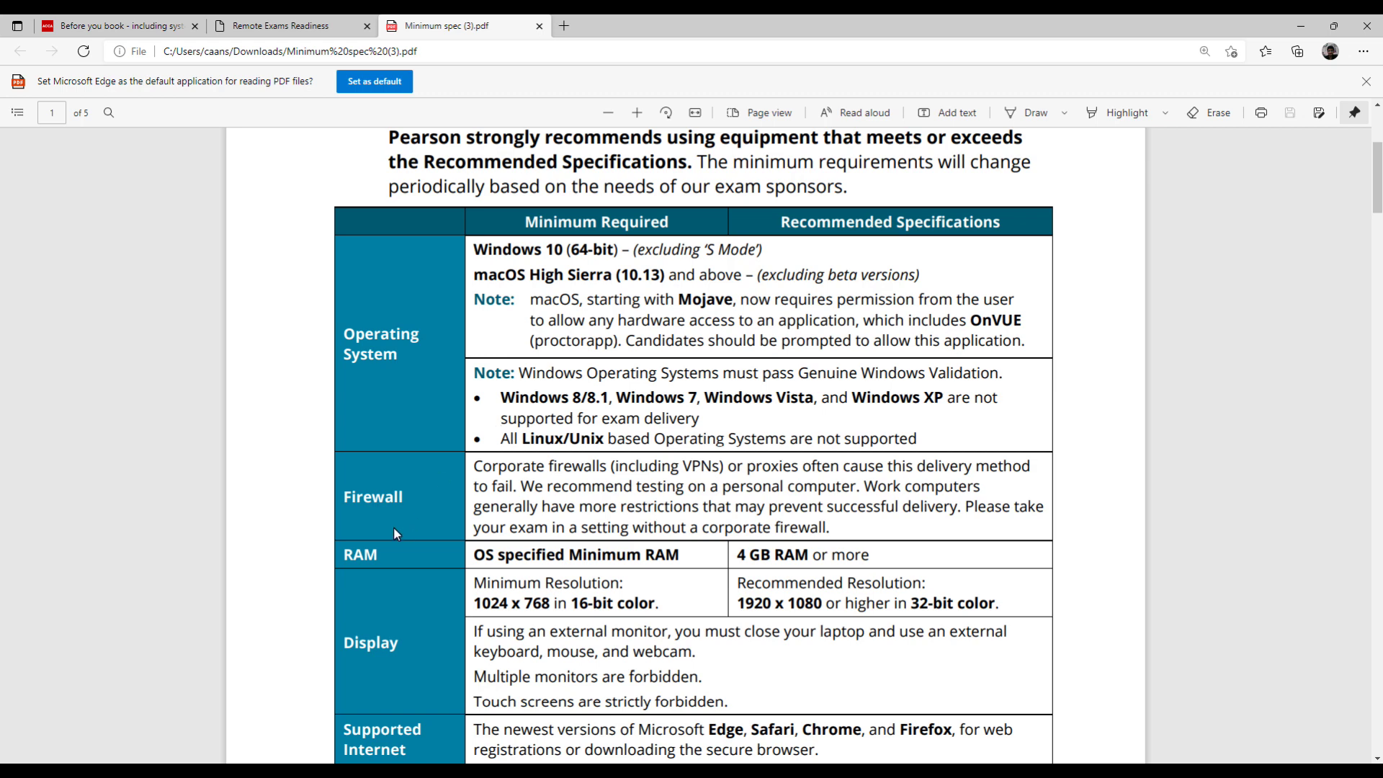
click(499, 398)
drag(475, 250, 572, 267)
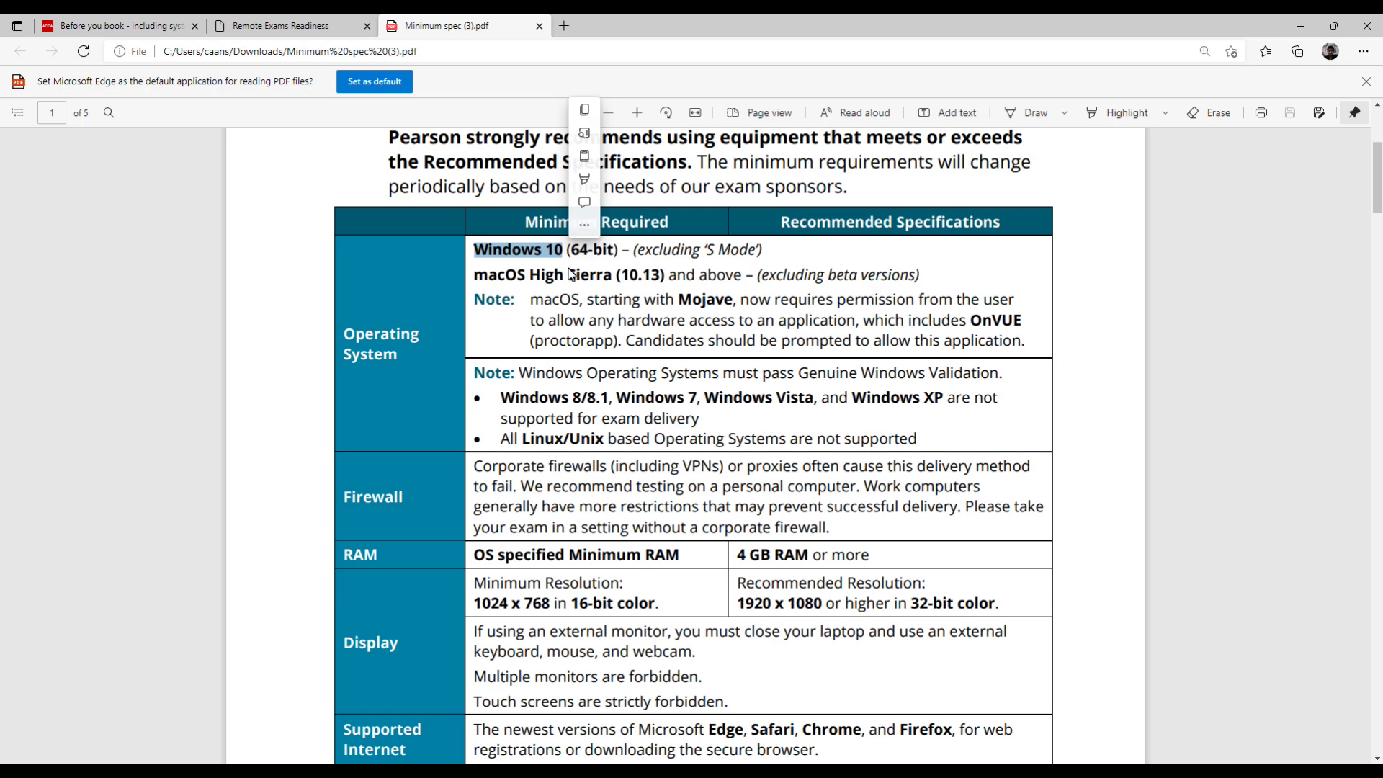
click(573, 310)
drag(499, 402, 944, 404)
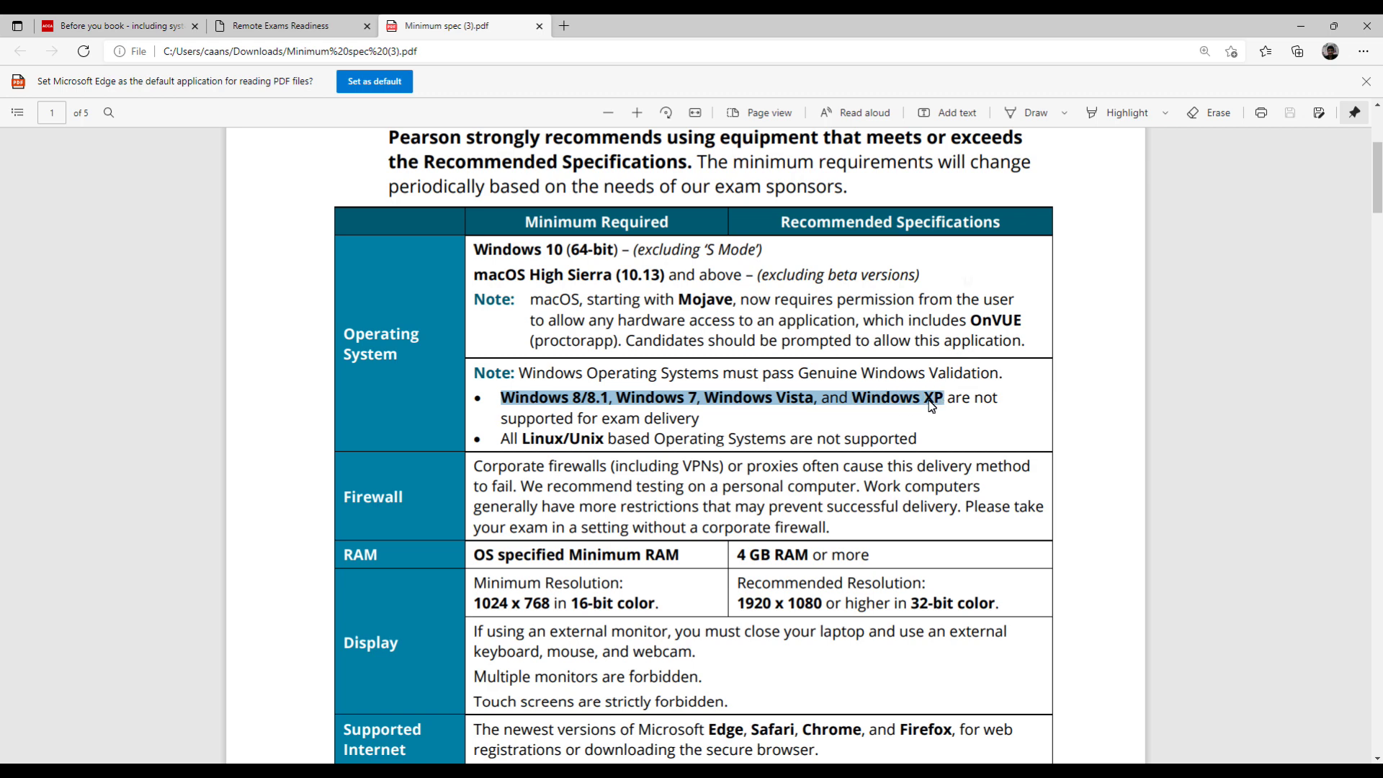
click(671, 419)
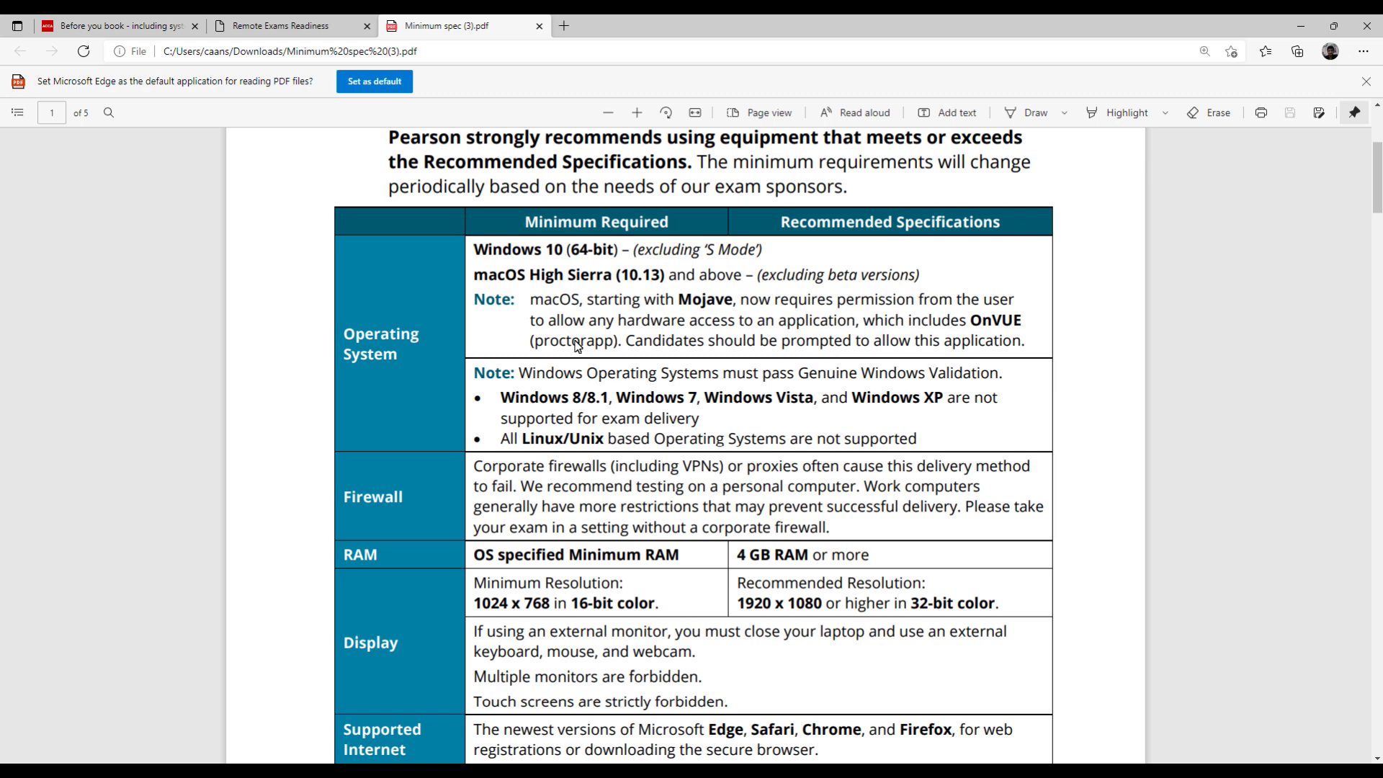
Close the minimum spec PDF and scroll to section 3 on exam rules and room setup.
click(539, 25)
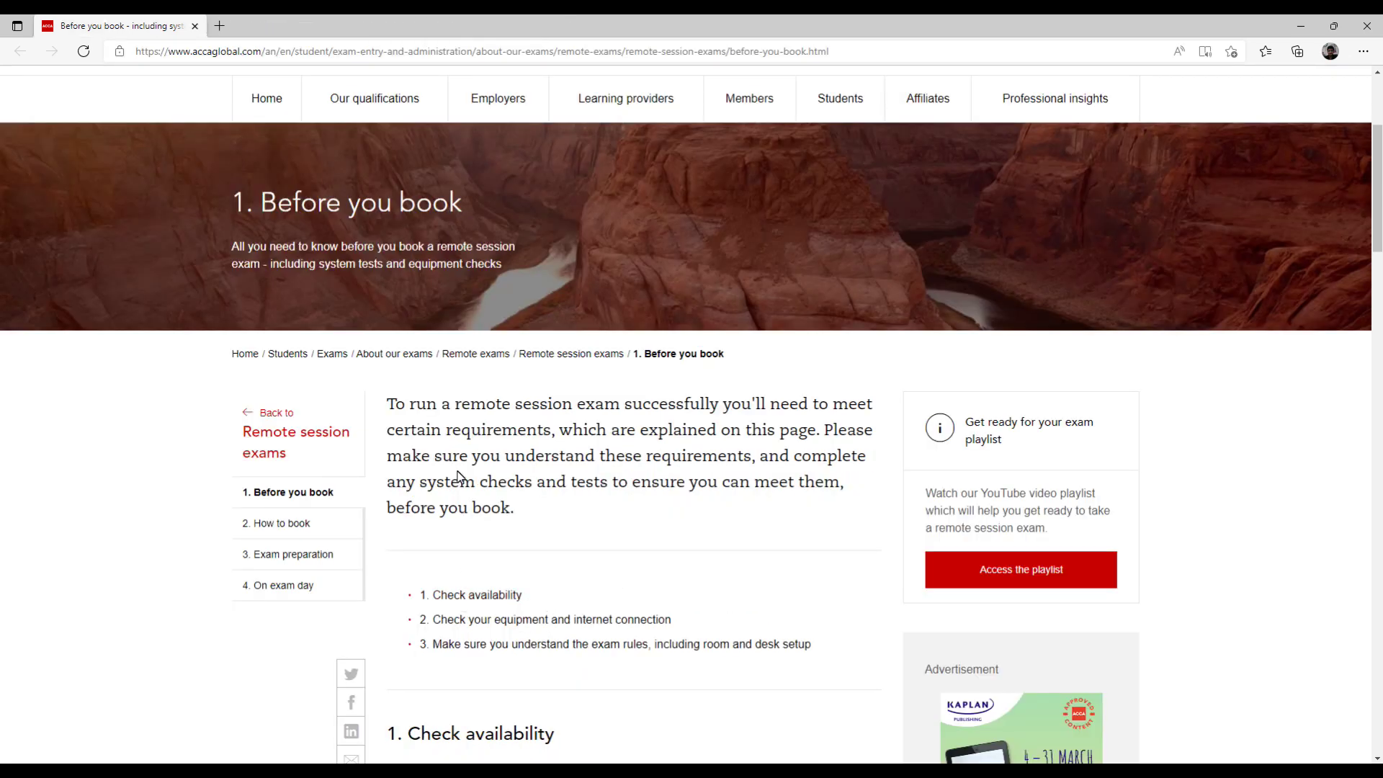
scroll(572, 490, down, 1)
scroll(585, 428, down, 5)
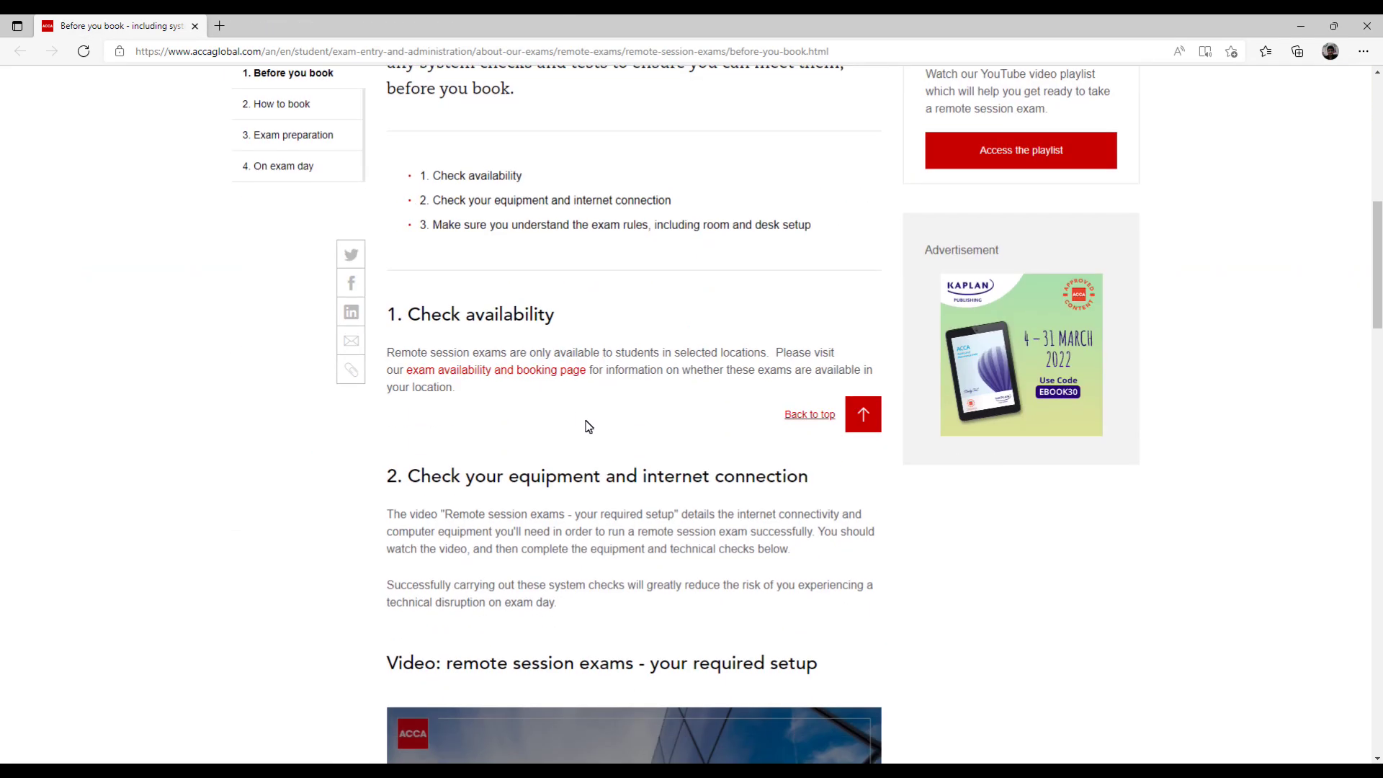
scroll(576, 417, down, 9)
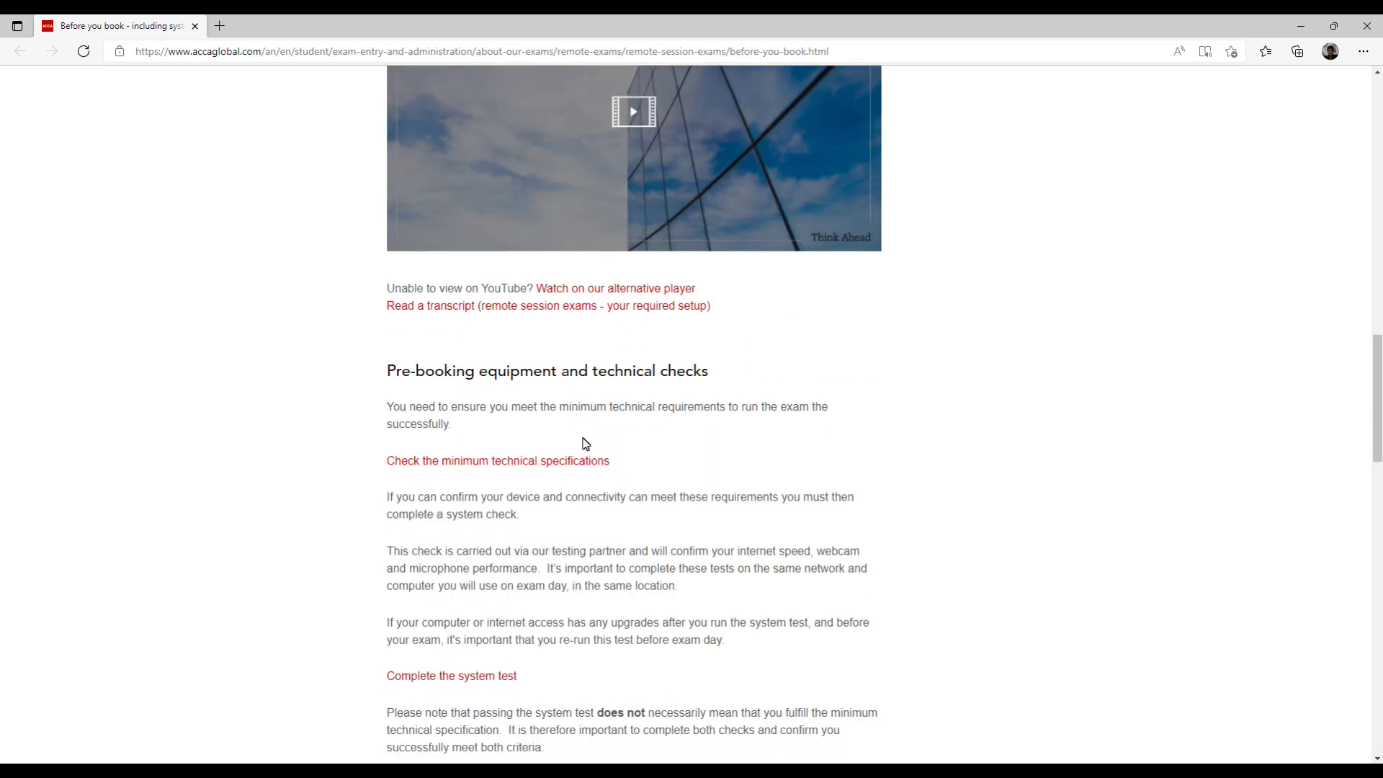
scroll(667, 464, down, 7)
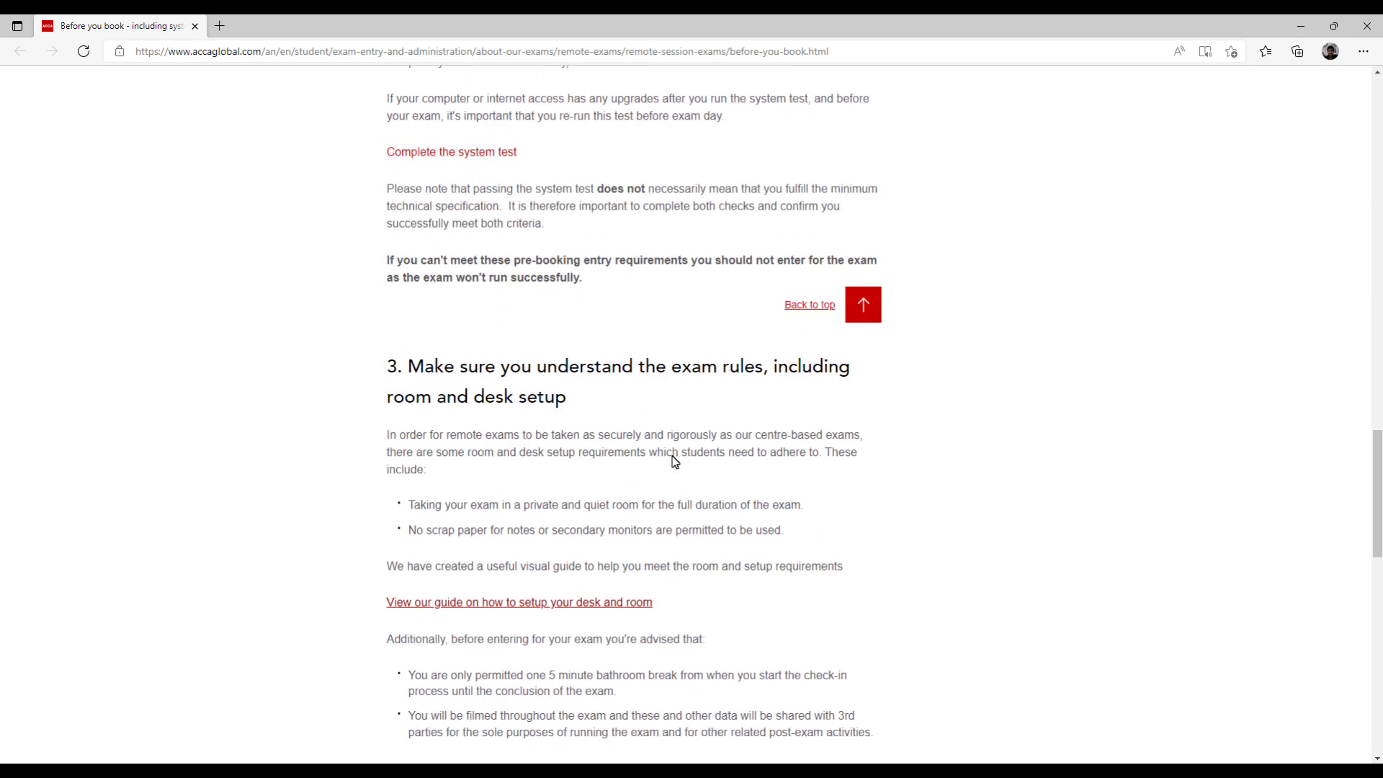
scroll(675, 462, down, 1)
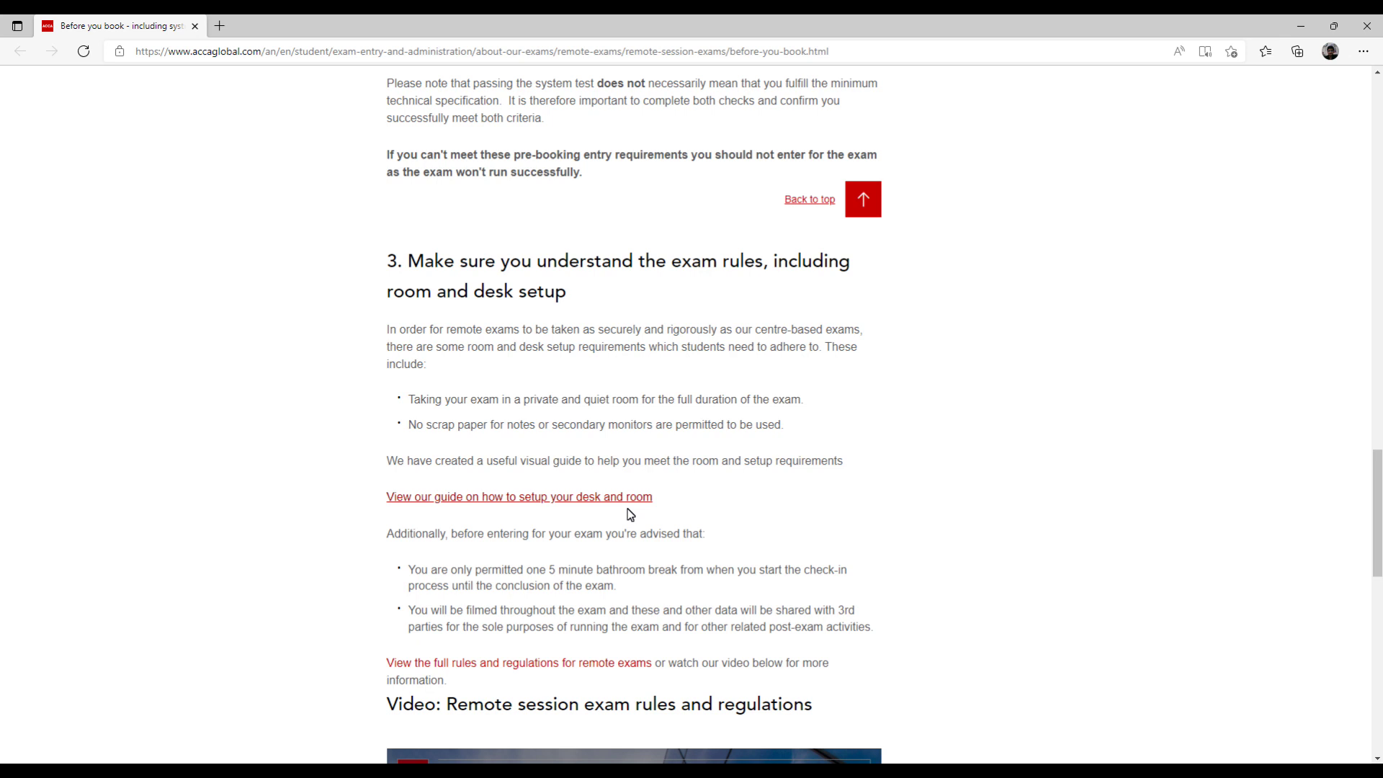
Download the desk and room setup work-area graphic PDF and open it.
click(528, 501)
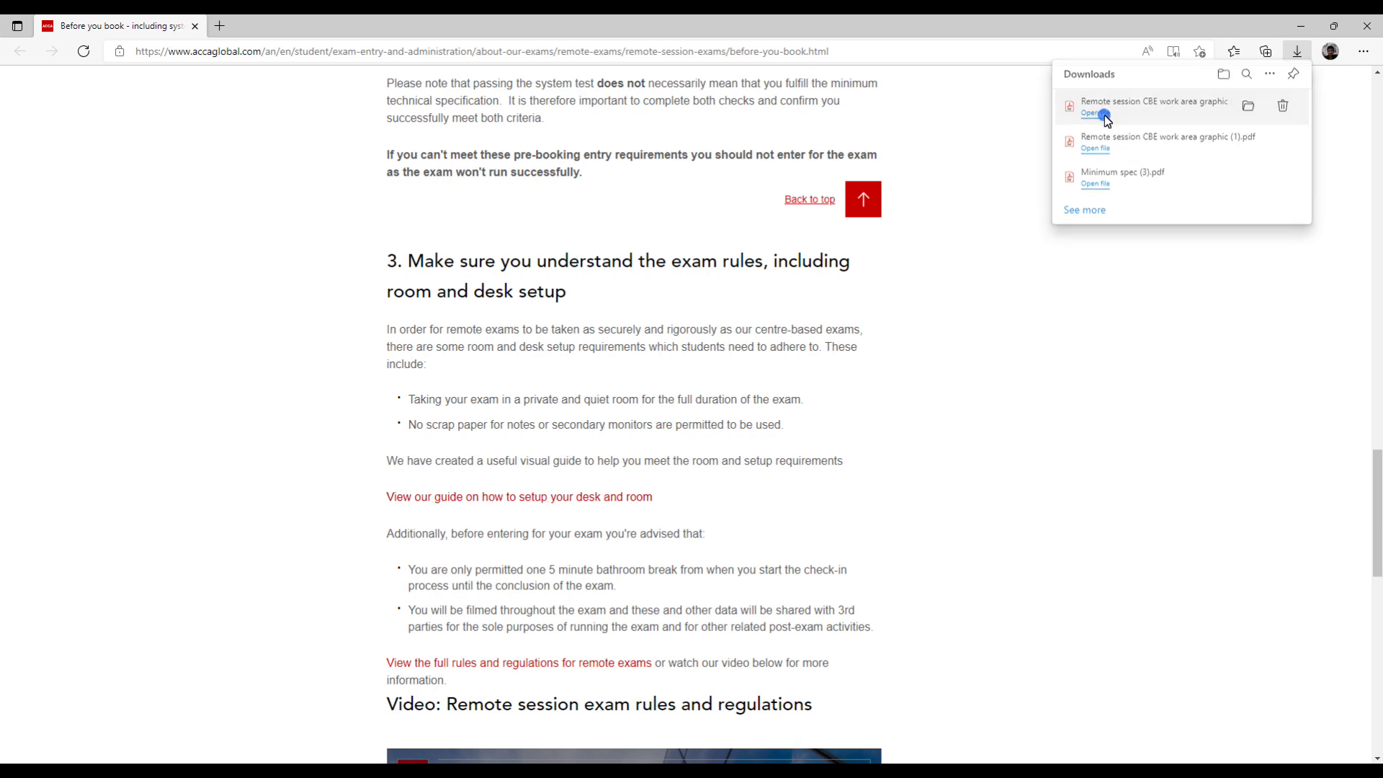
click(1102, 116)
ctrl+scroll(686, 329, up, 3)
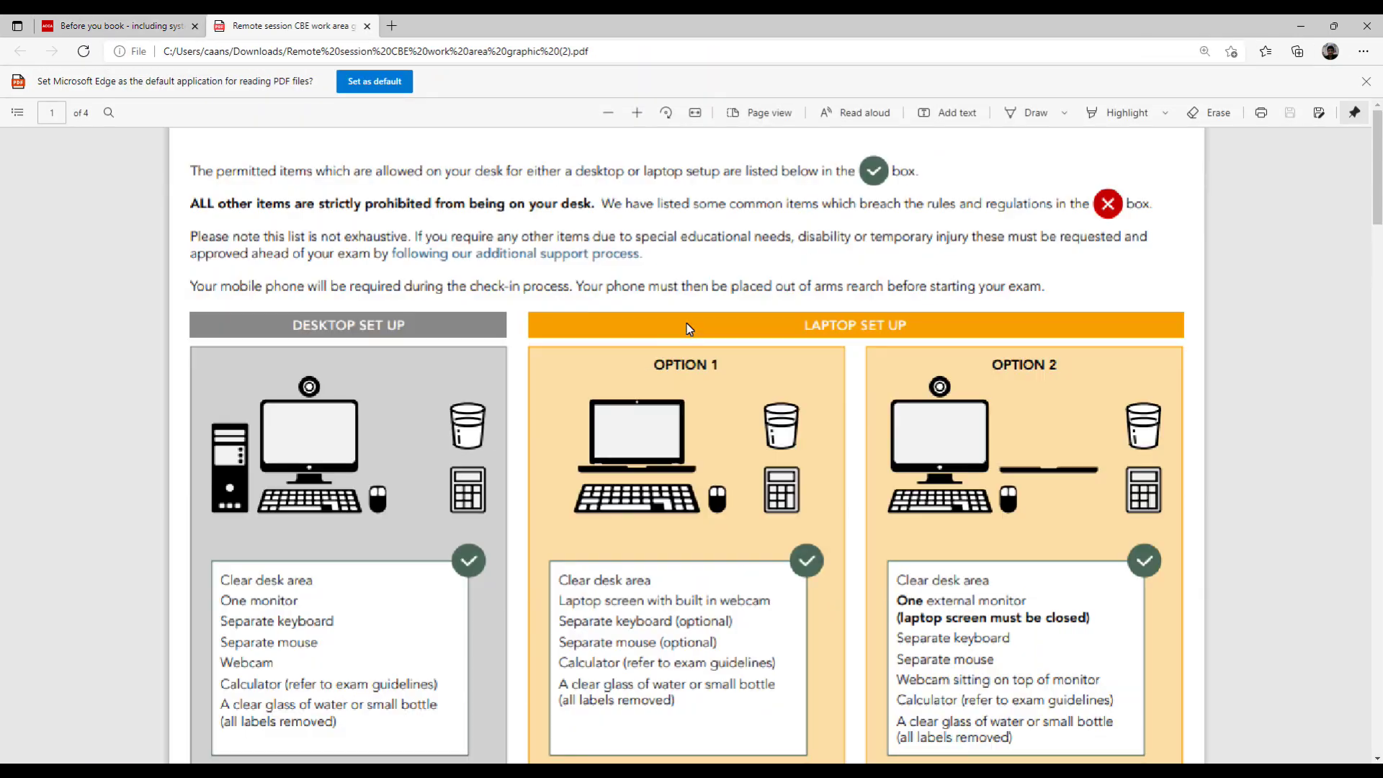
Scroll from page 3's room illustration to page 4's Acceptable/Unacceptable Photos guide.
scroll(686, 329, down, 2)
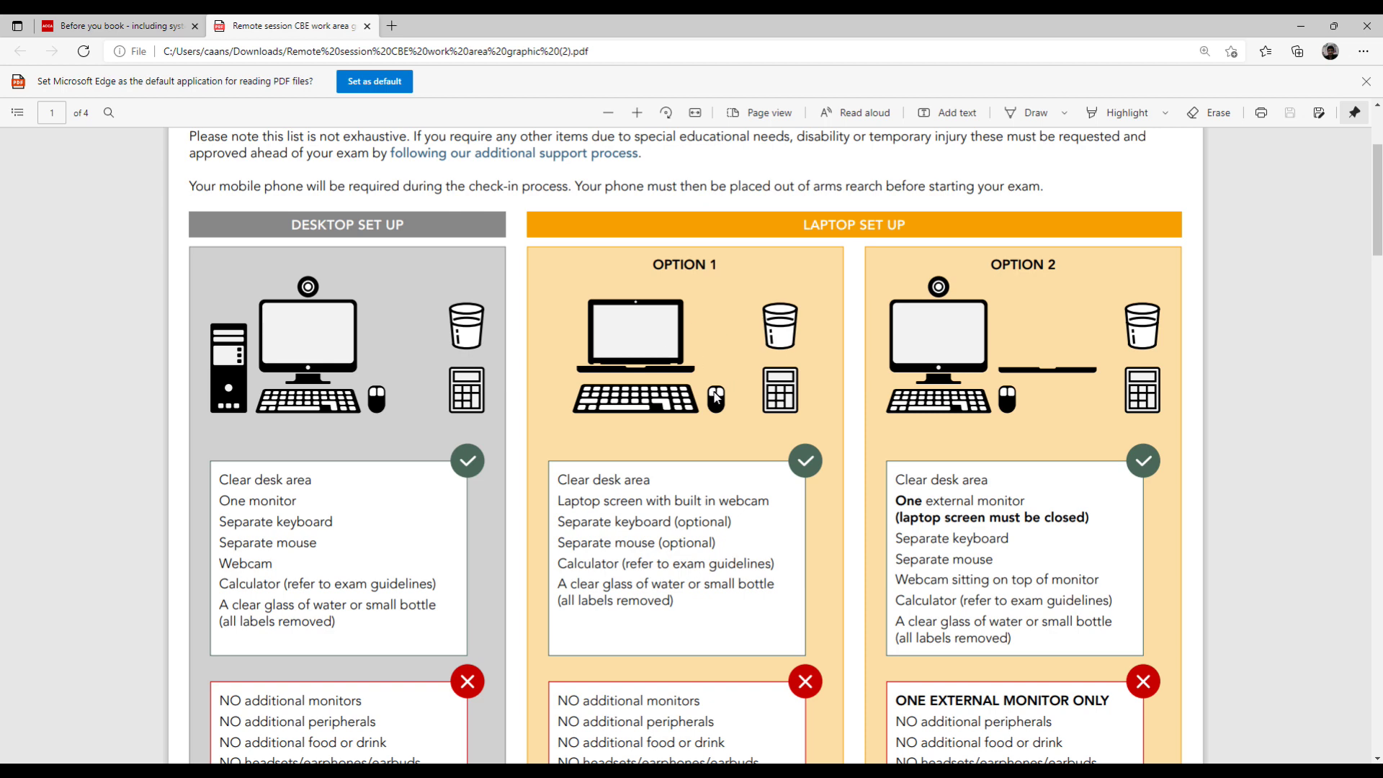
scroll(526, 428, down, 2)
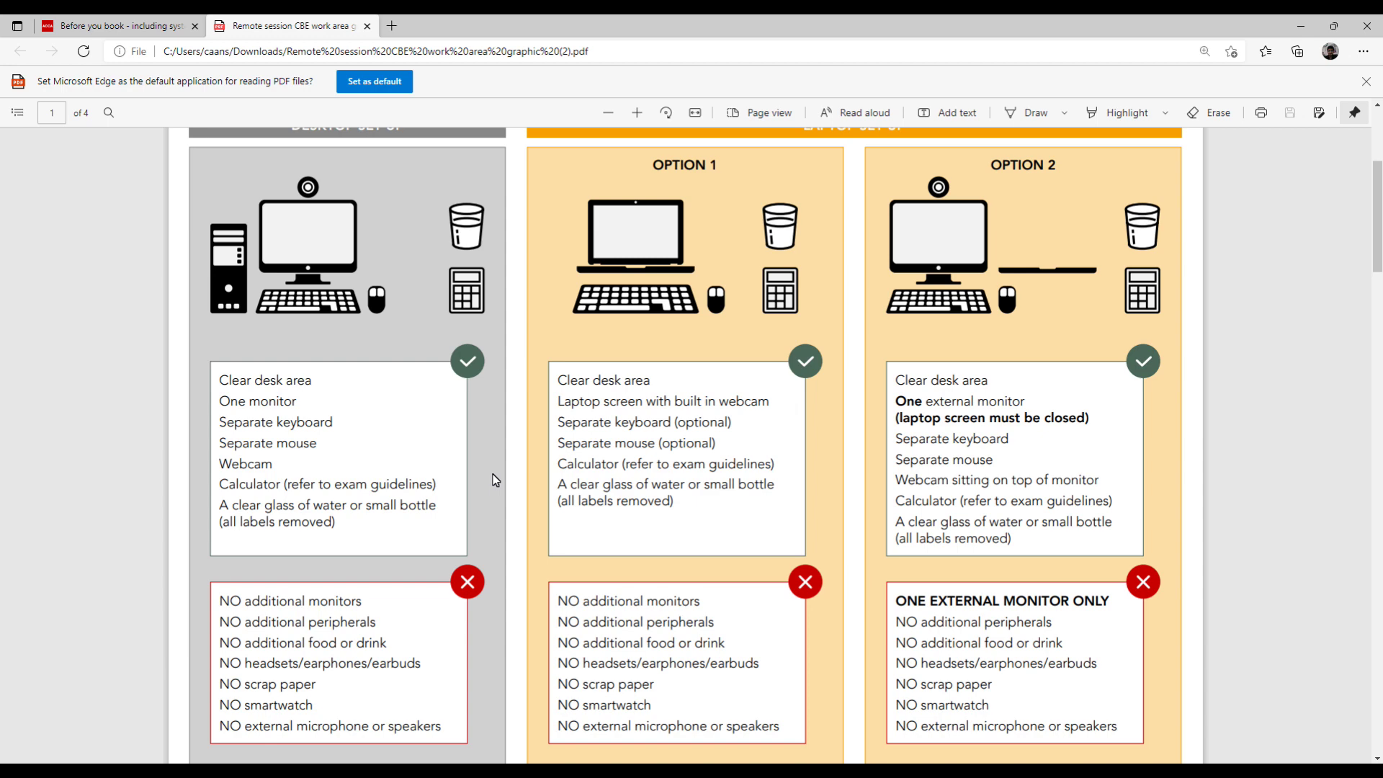
scroll(496, 480, down, 10)
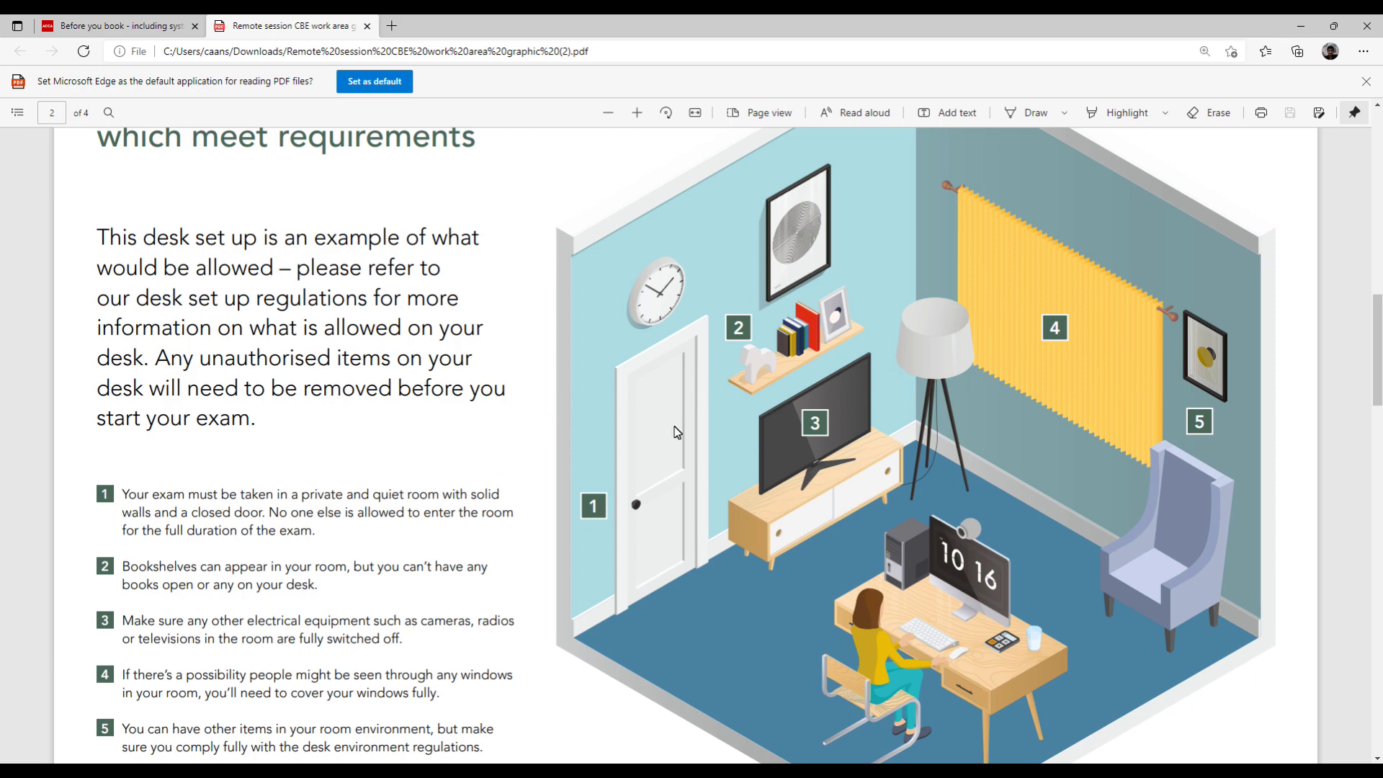
scroll(822, 470, down, 10)
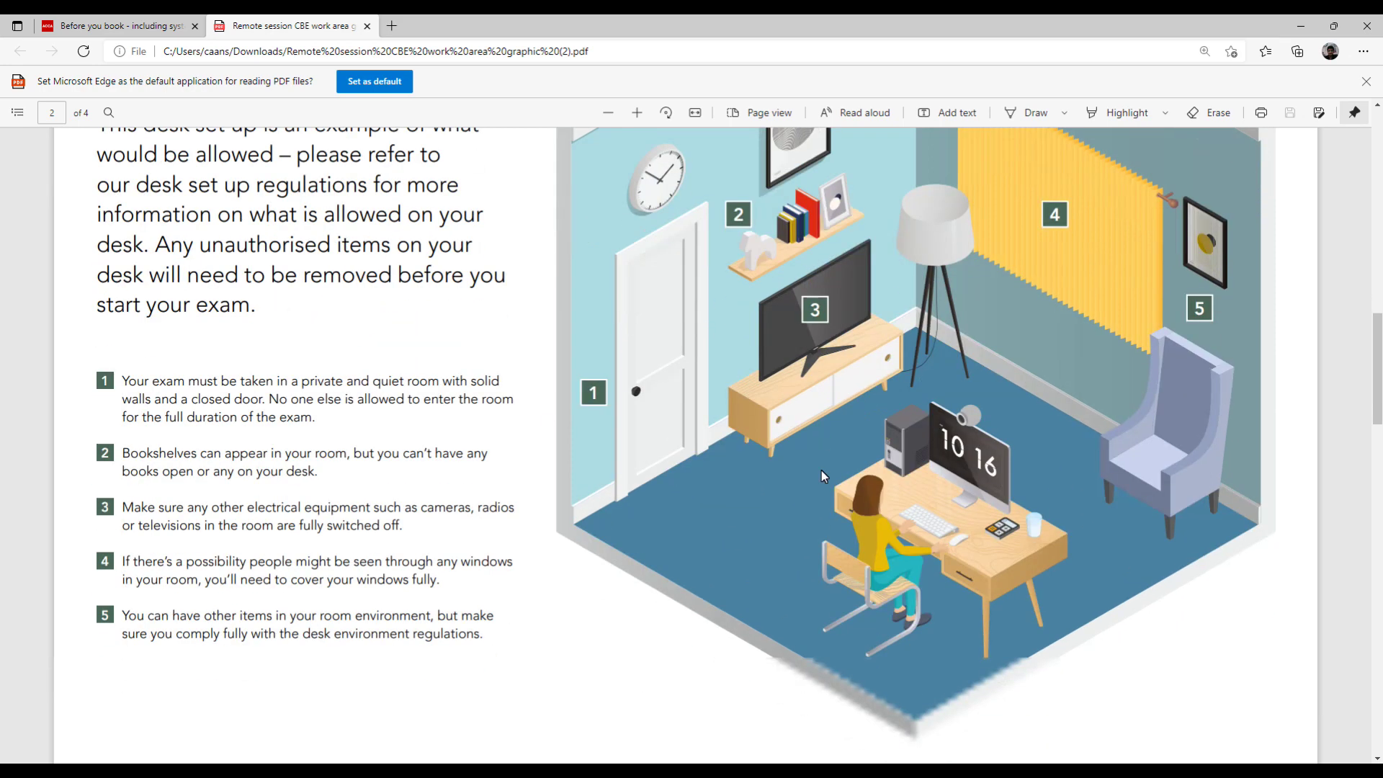
scroll(788, 471, down, 2)
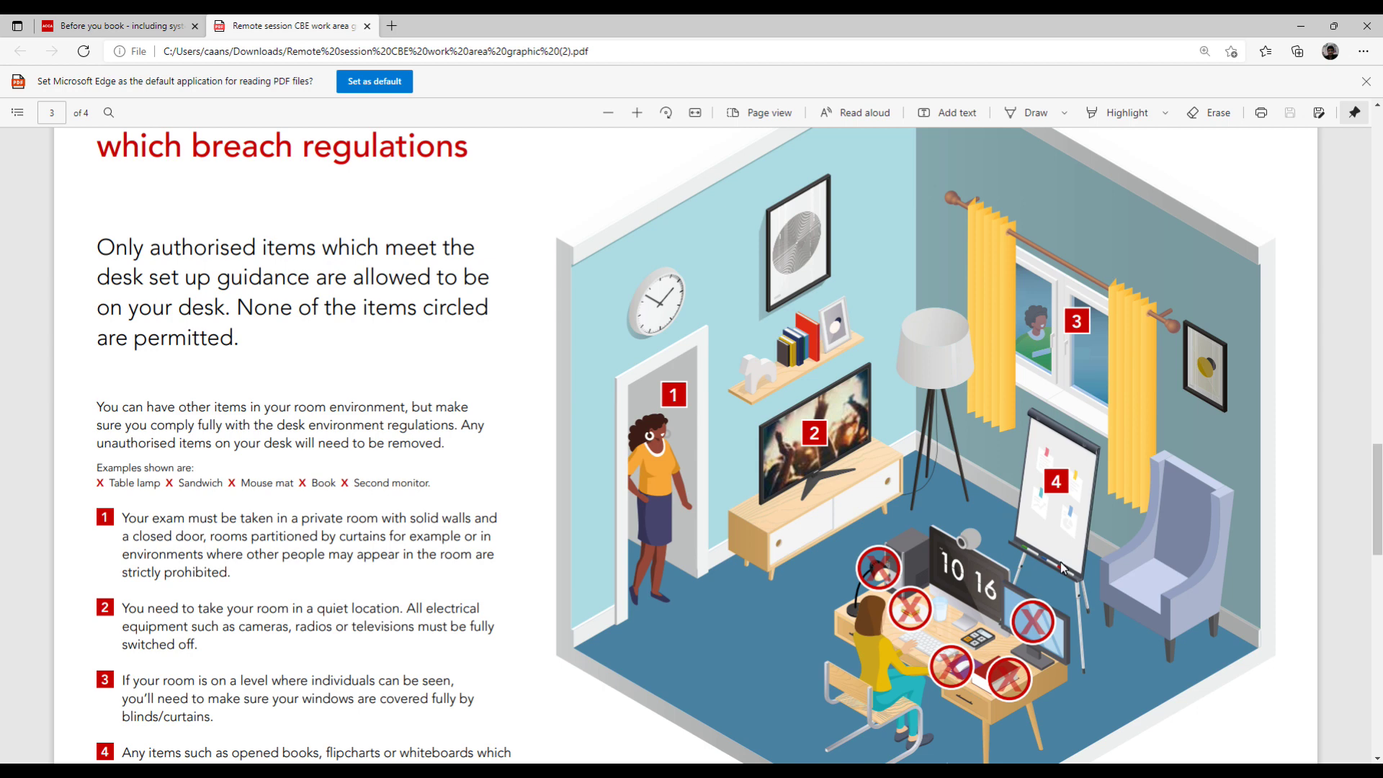
scroll(1091, 544, down, 1)
scroll(1093, 541, down, 2)
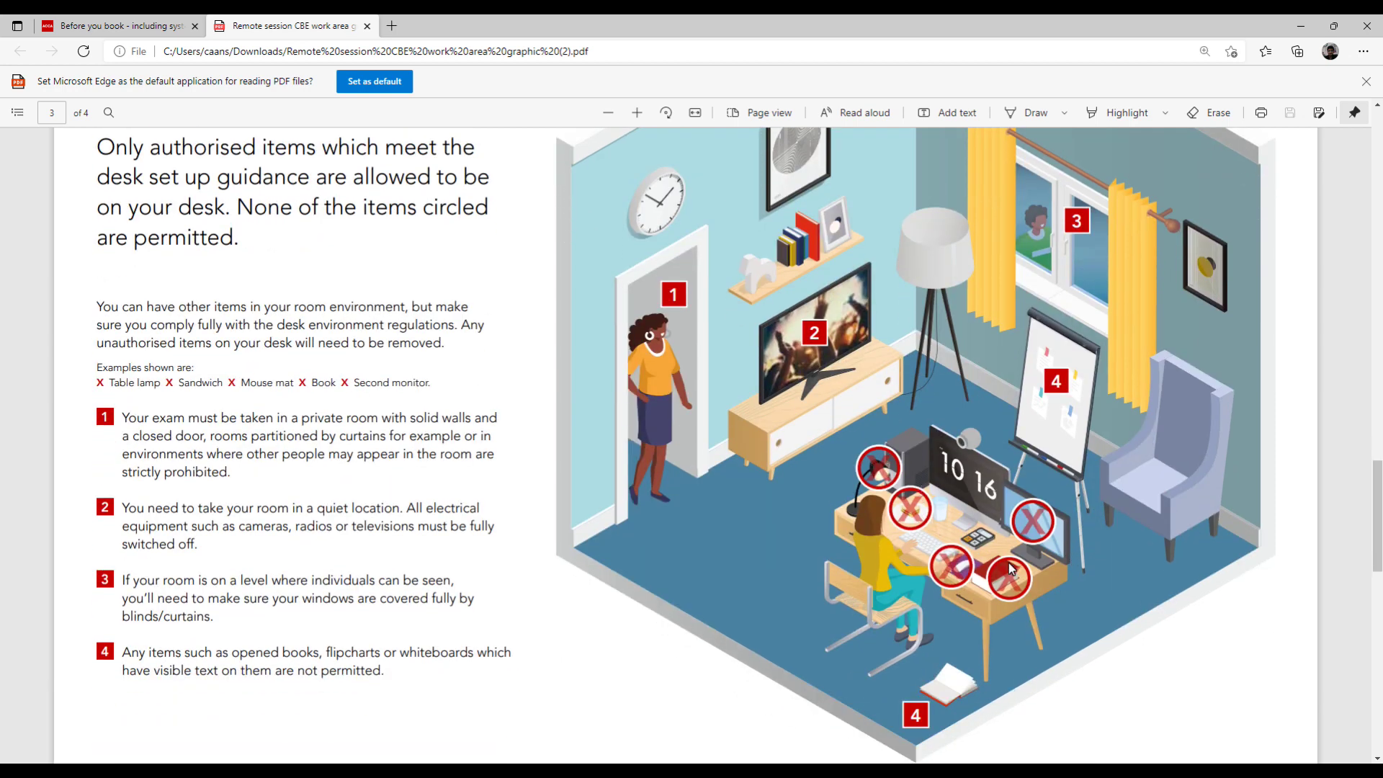
scroll(715, 525, down, 10)
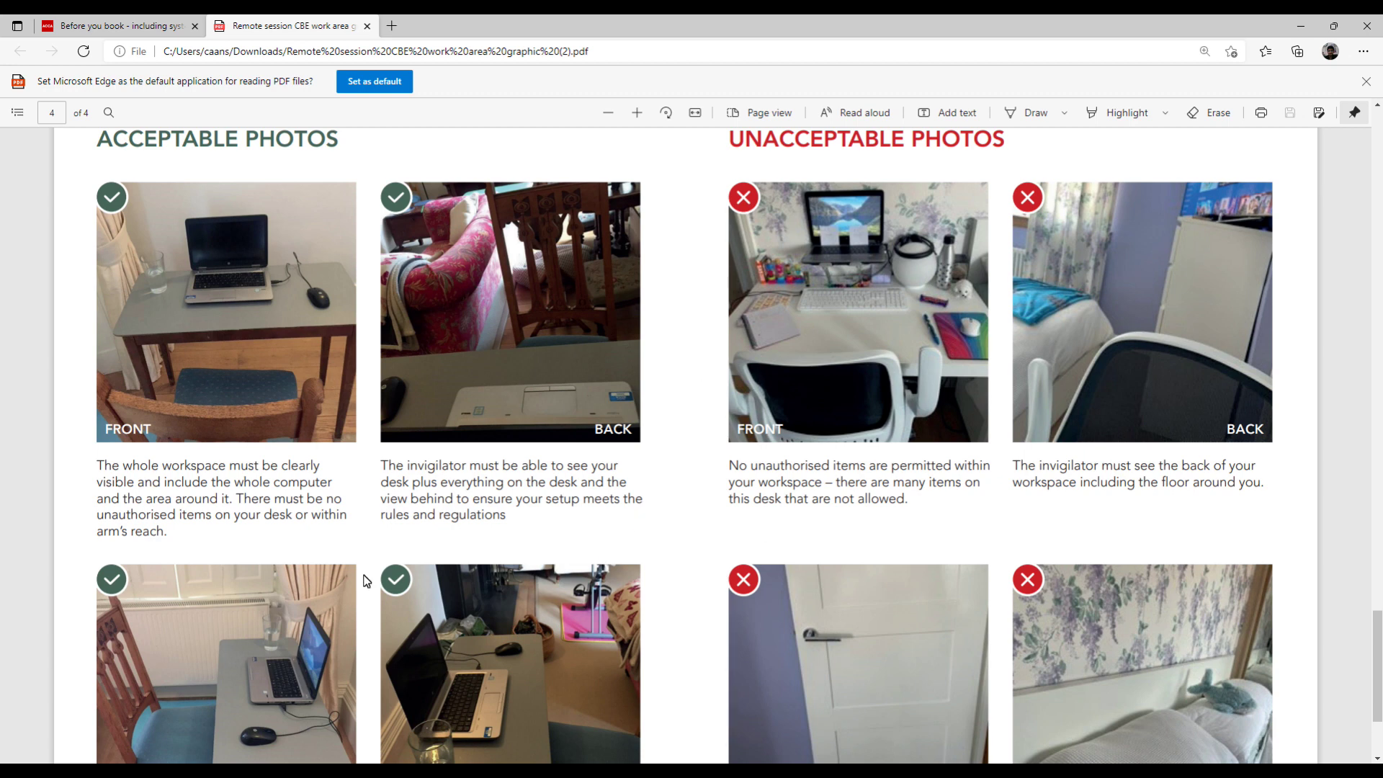
scroll(576, 490, down, 2)
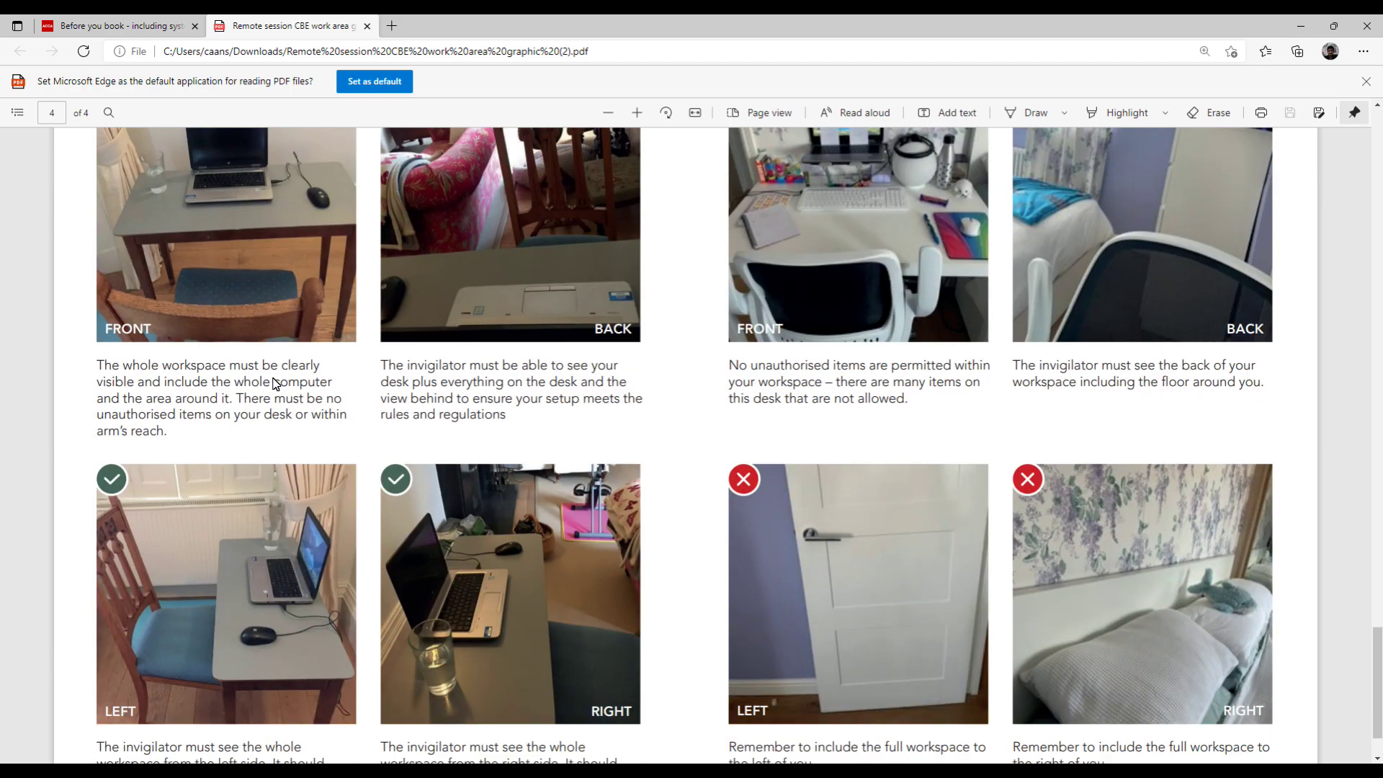
scroll(906, 297, up, 2)
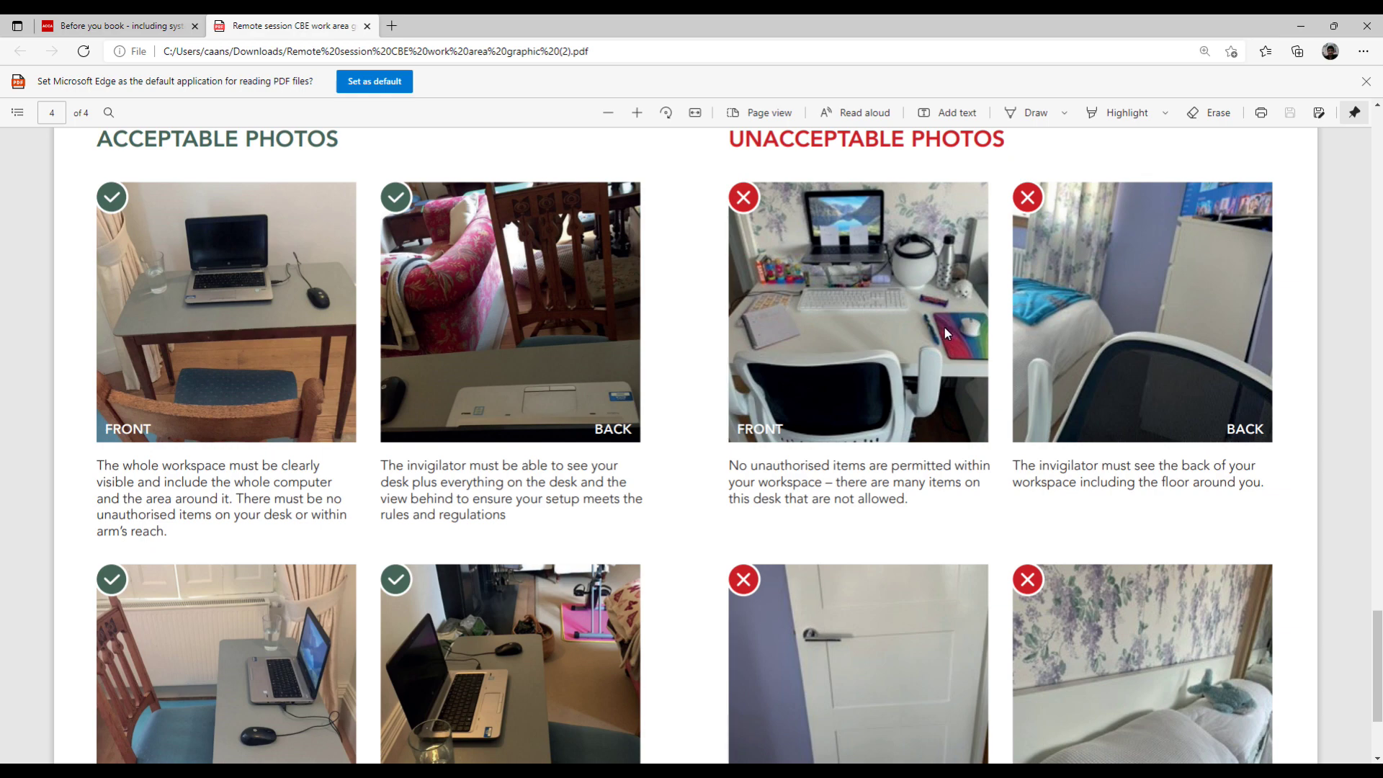
scroll(940, 331, down, 2)
scroll(480, 360, up, 2)
scroll(235, 333, down, 2)
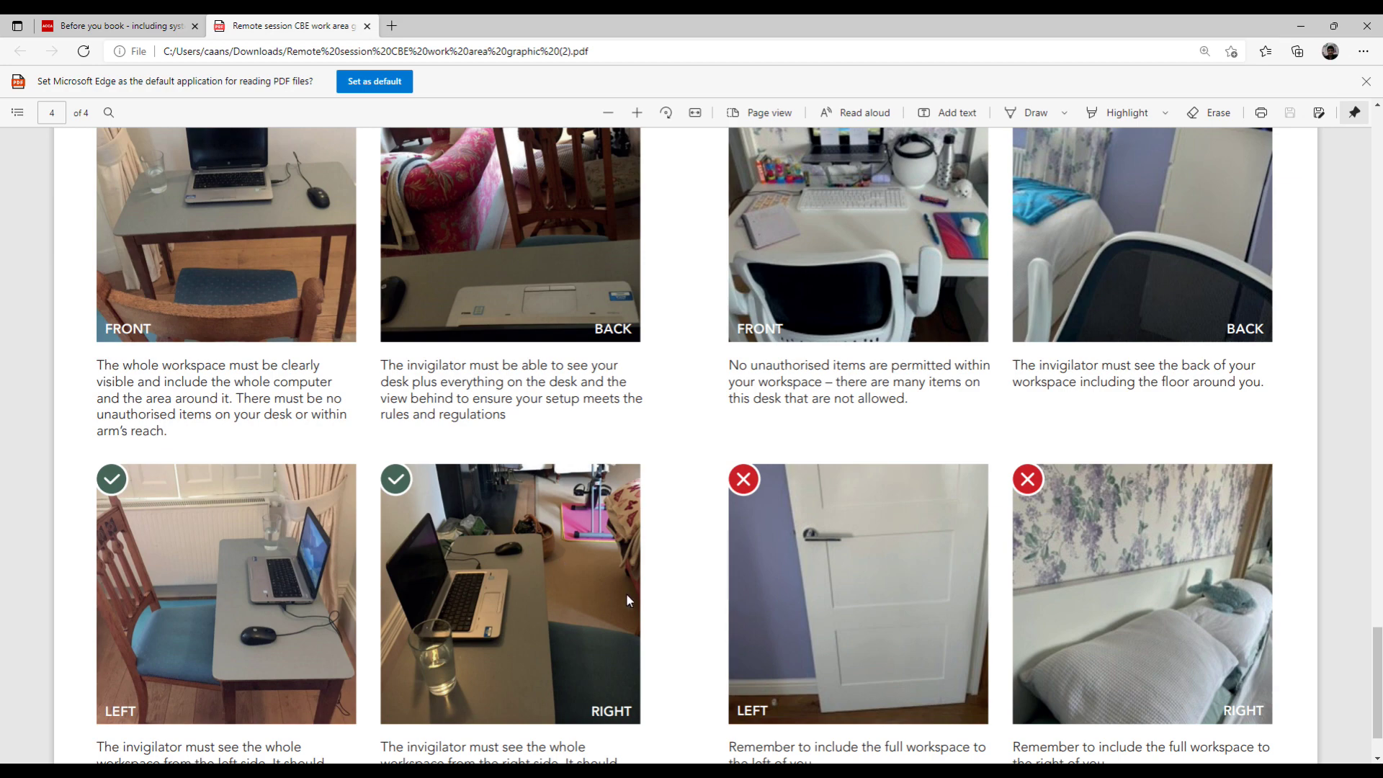
scroll(673, 576, down, 1)
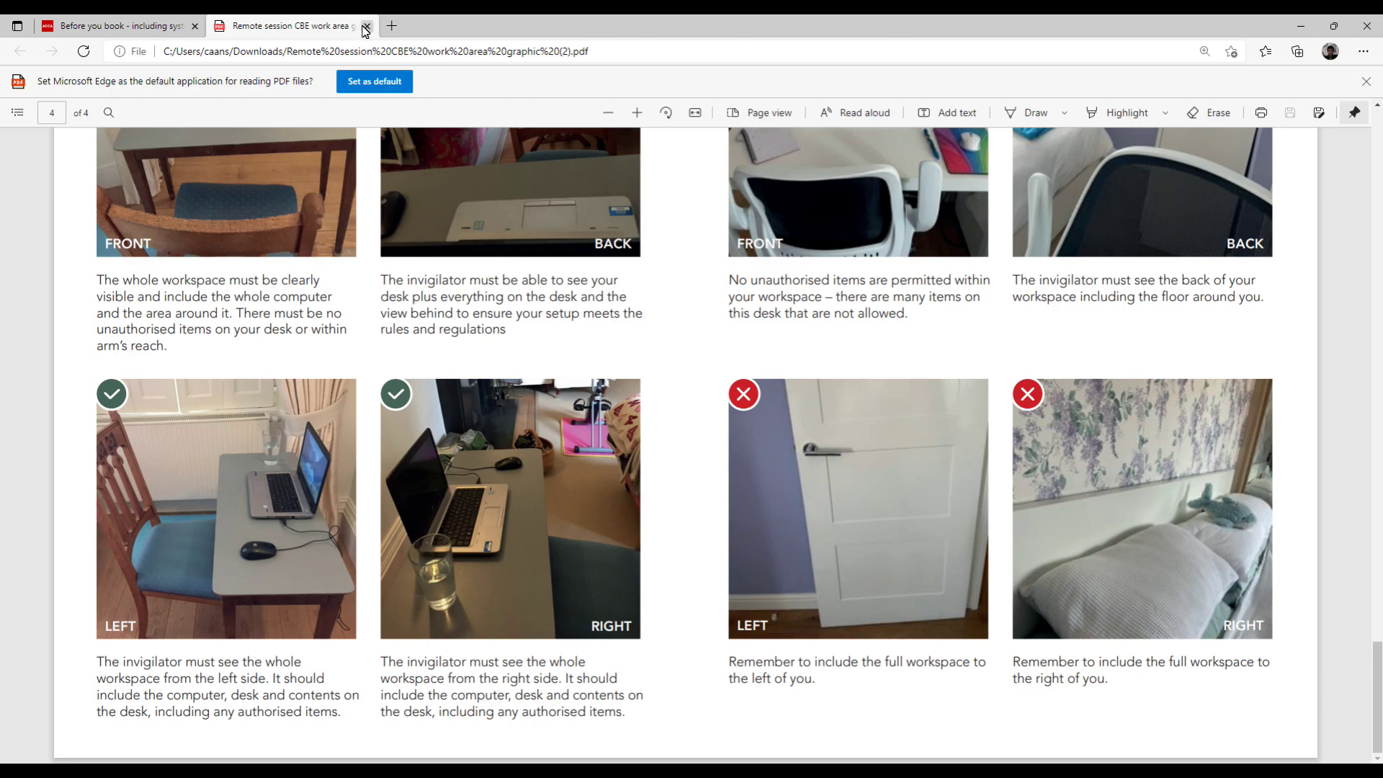
Close the work-area PDF and scroll to the Check availability section.
click(367, 27)
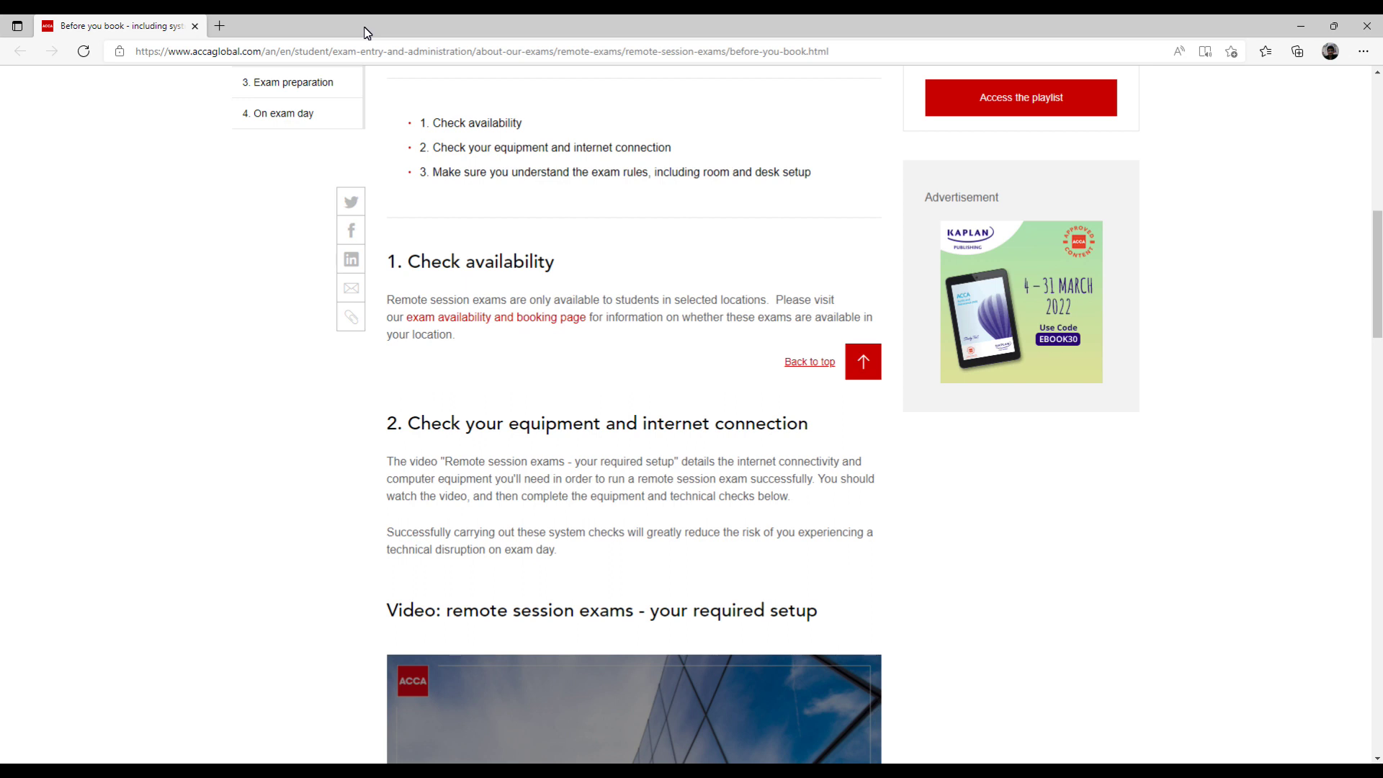
scroll(354, 213, up, 5)
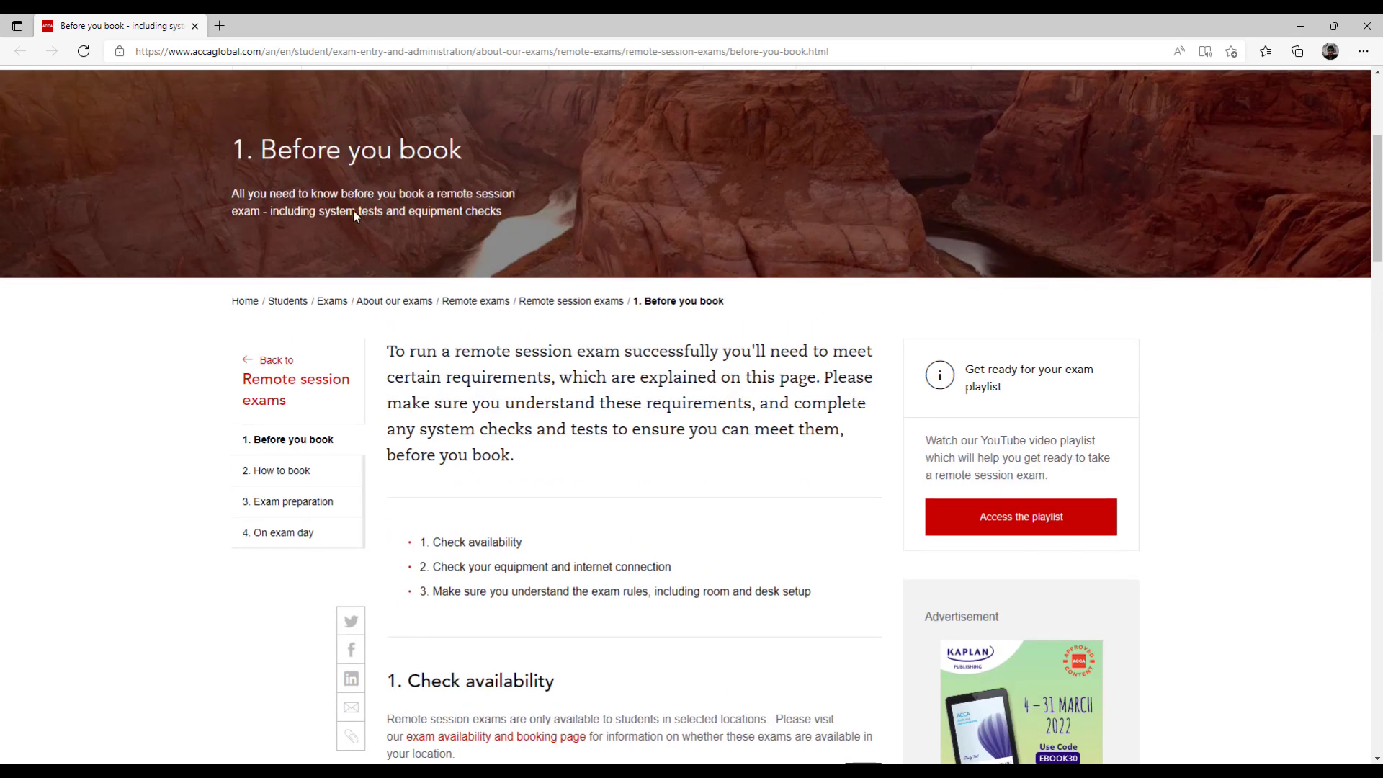
scroll(365, 184, down, 1)
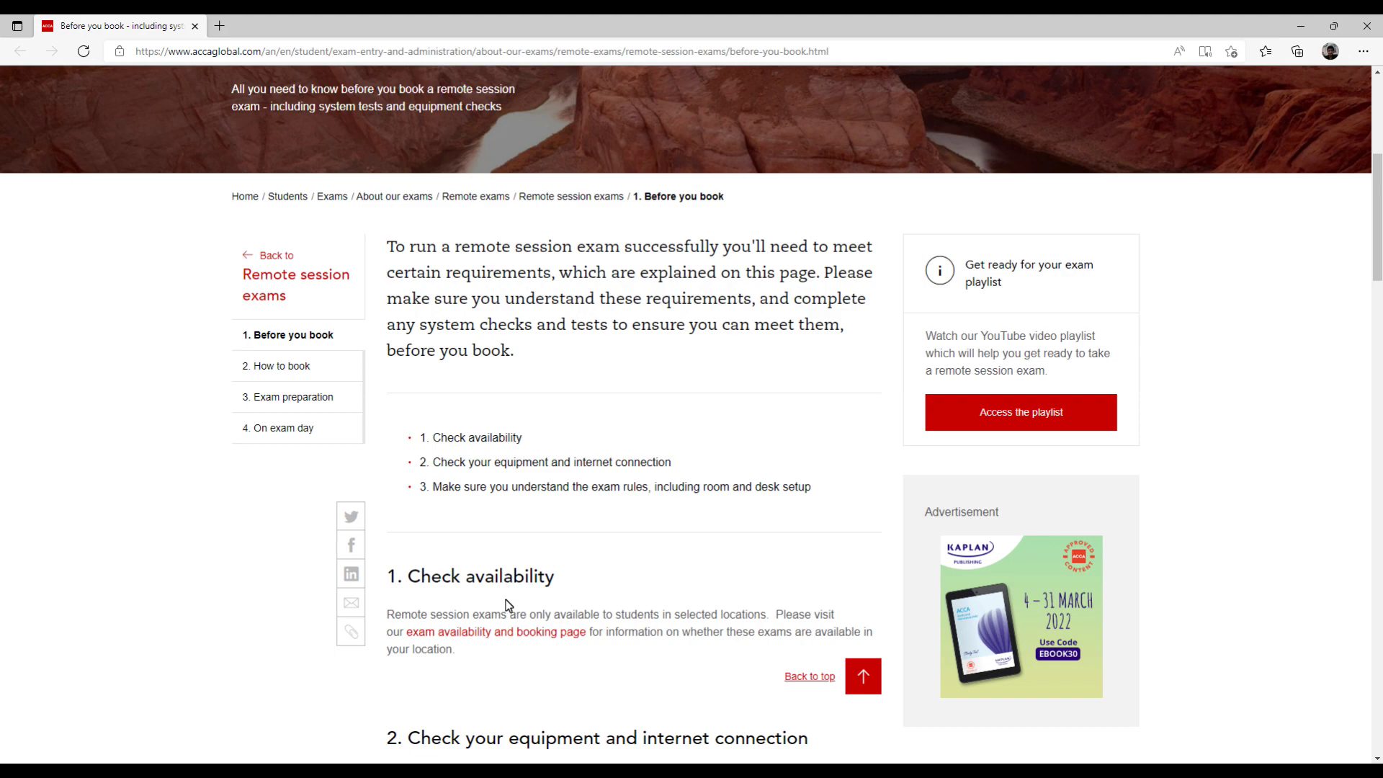
Open the exam availability page and set the location to India.
click(538, 639)
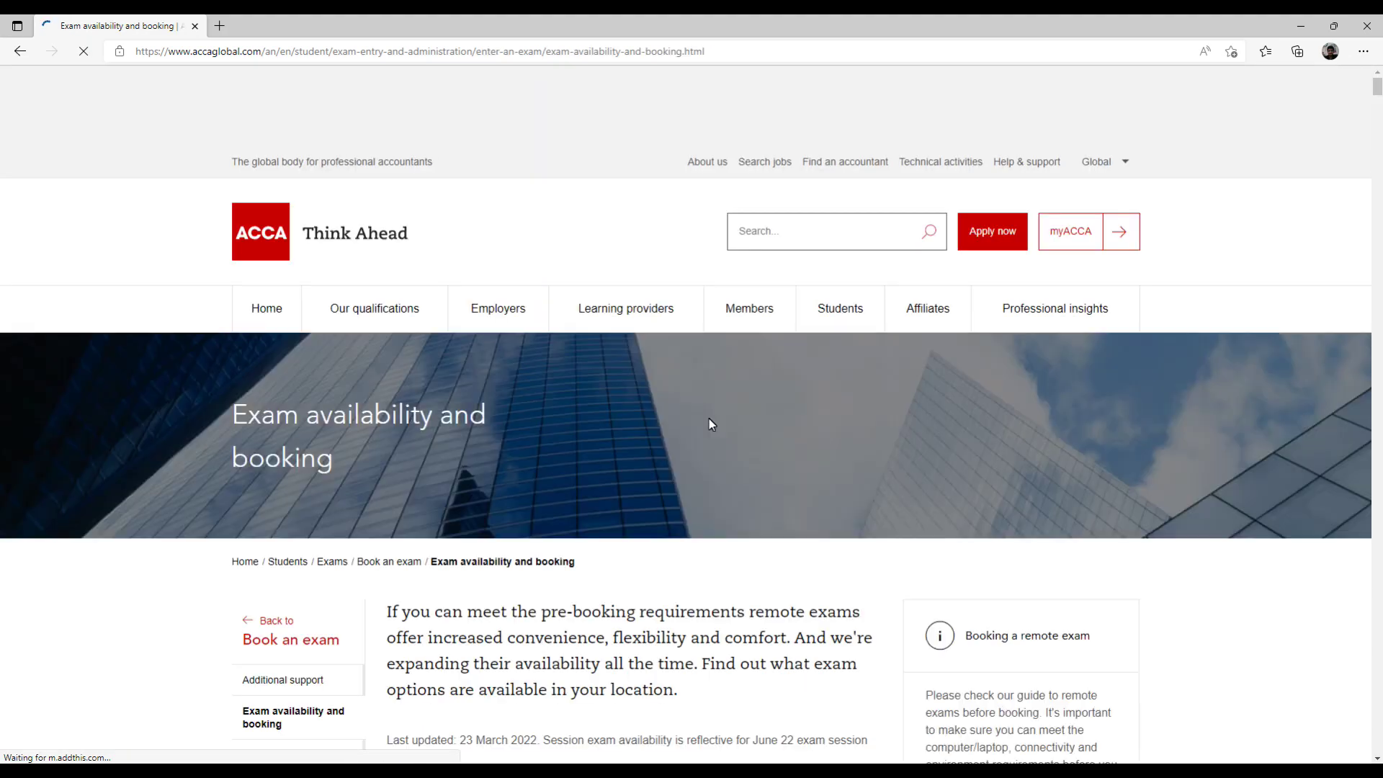
scroll(607, 346, down, 4)
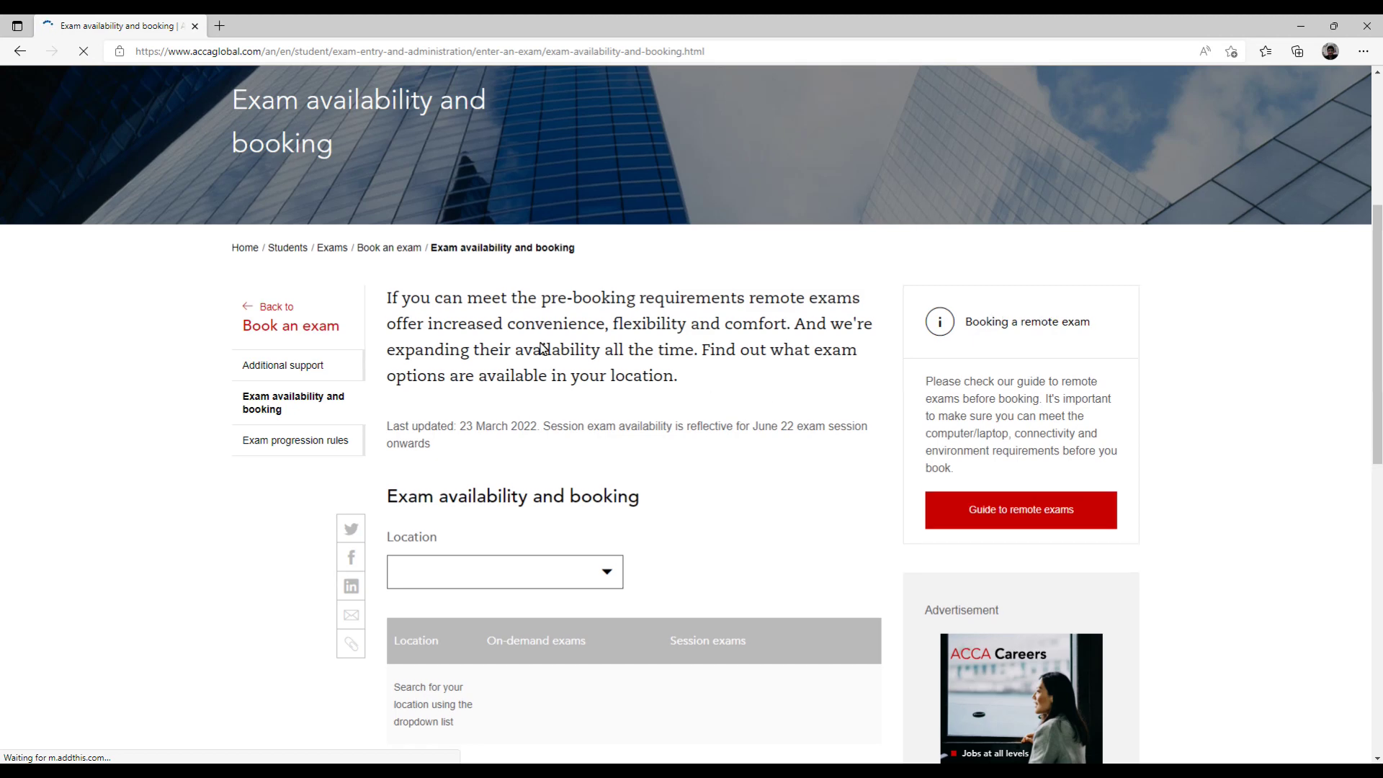
scroll(637, 422, down, 1)
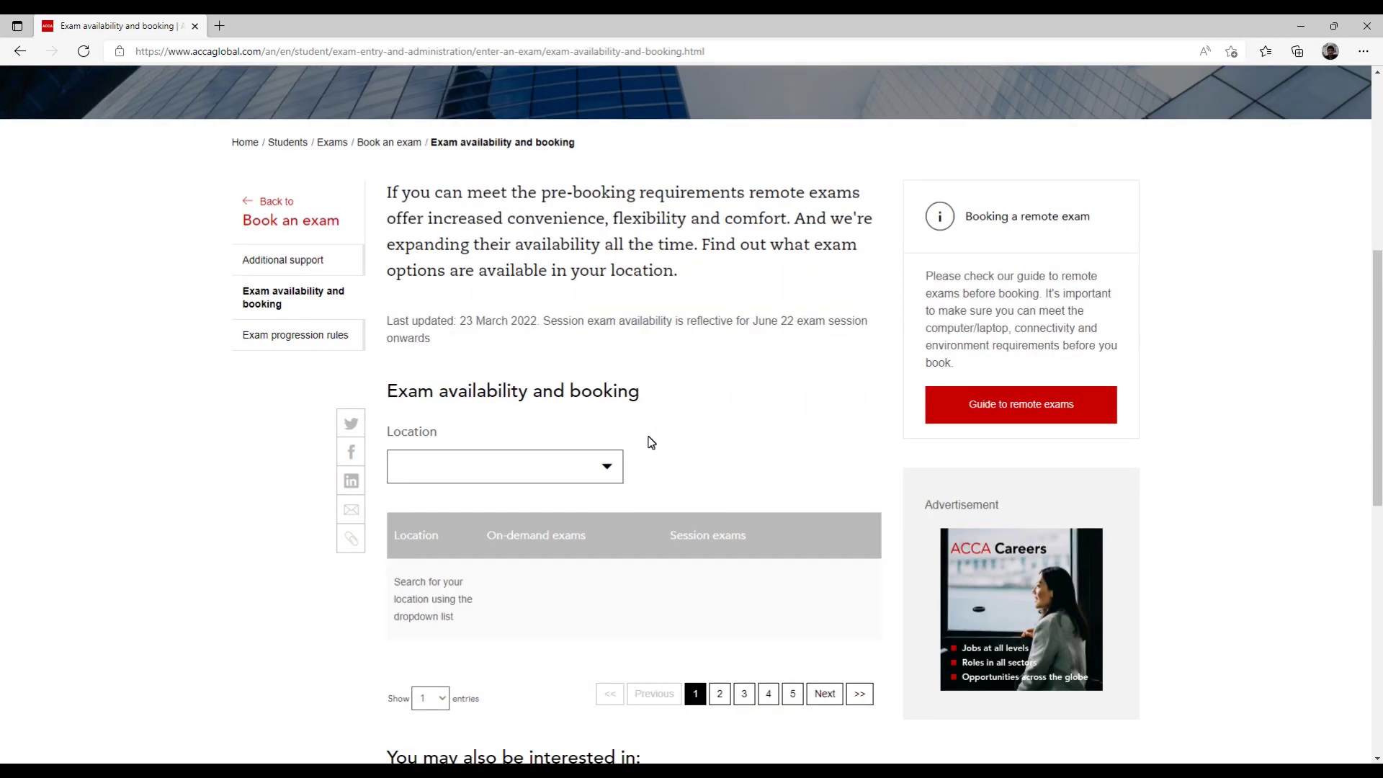
click(618, 468)
text(India)
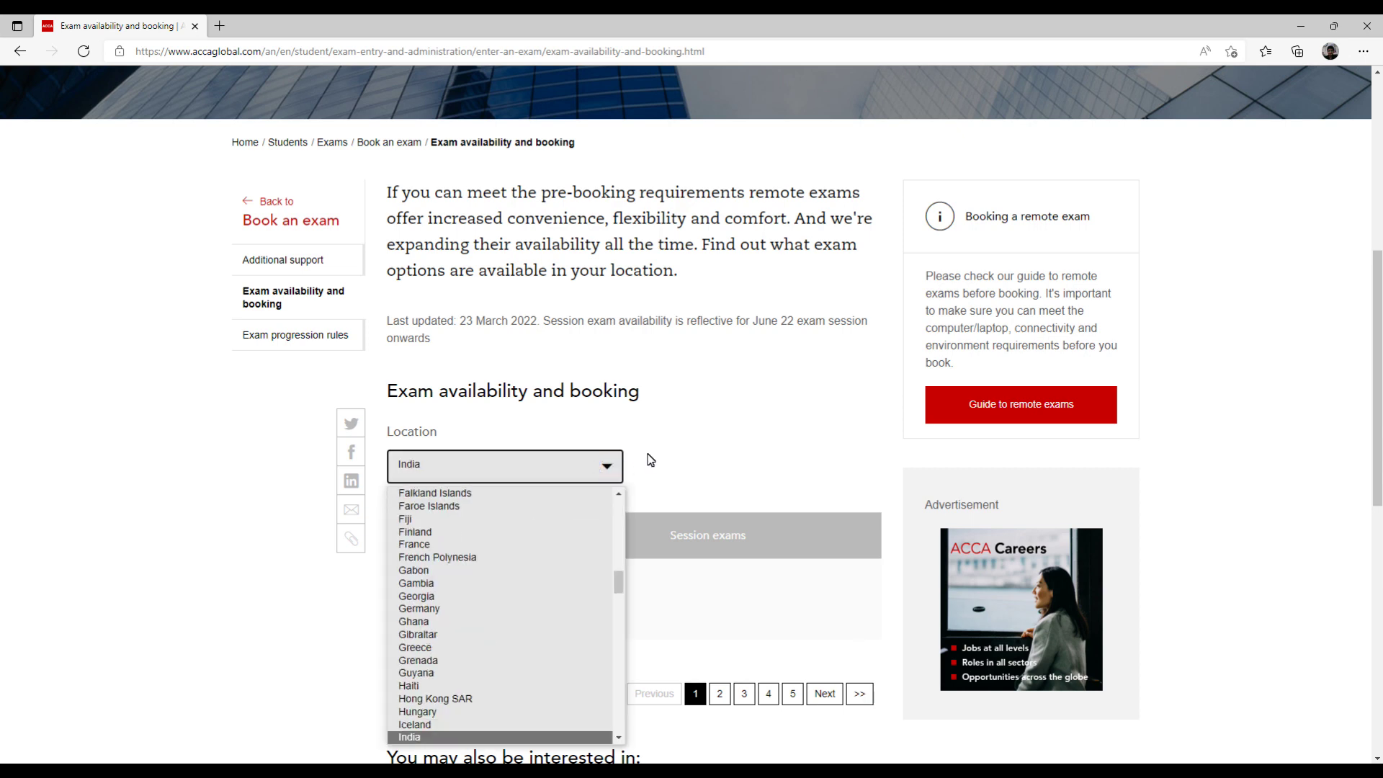
key(Return)
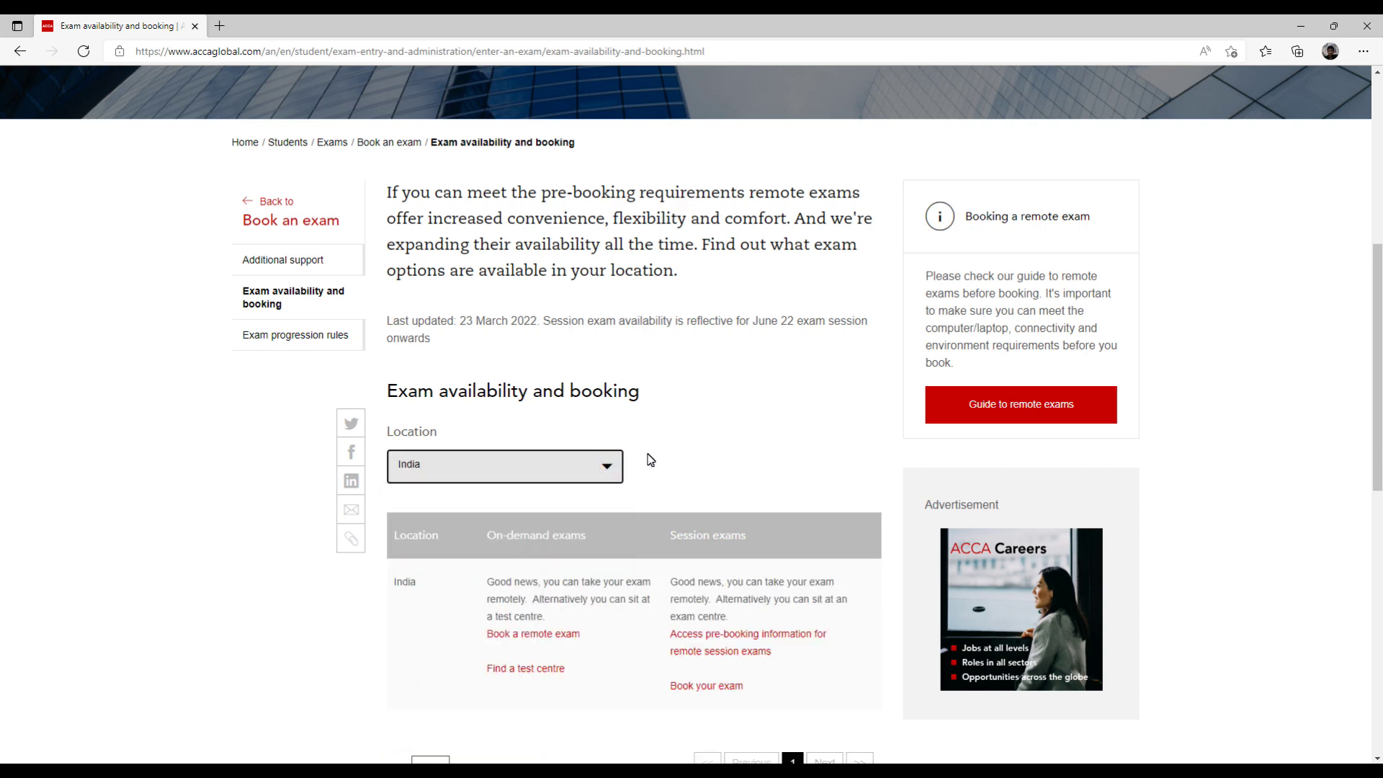
Review India's exam listing and open the British Council remote exam booking portal.
scroll(651, 459, down, 1)
key(ctrl+plus)
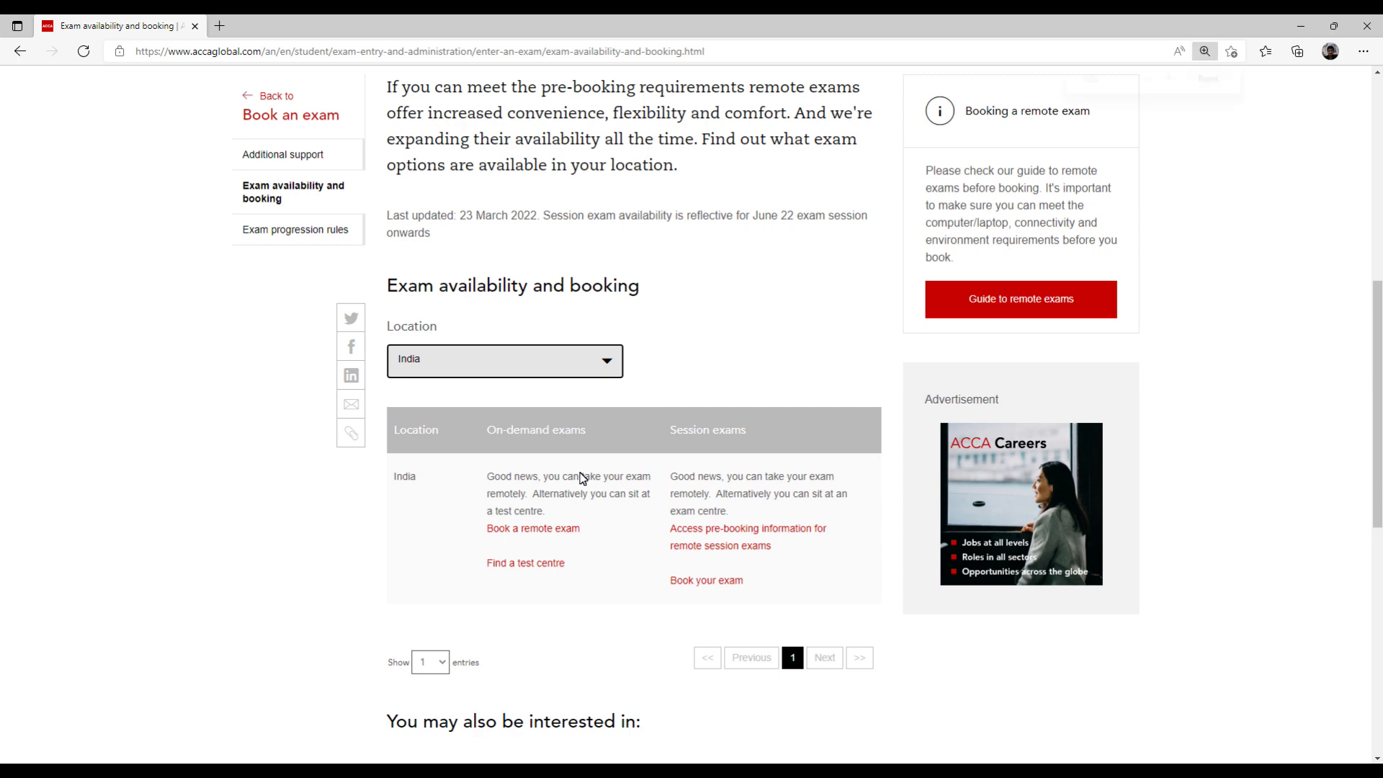
scroll(580, 481, down, 2)
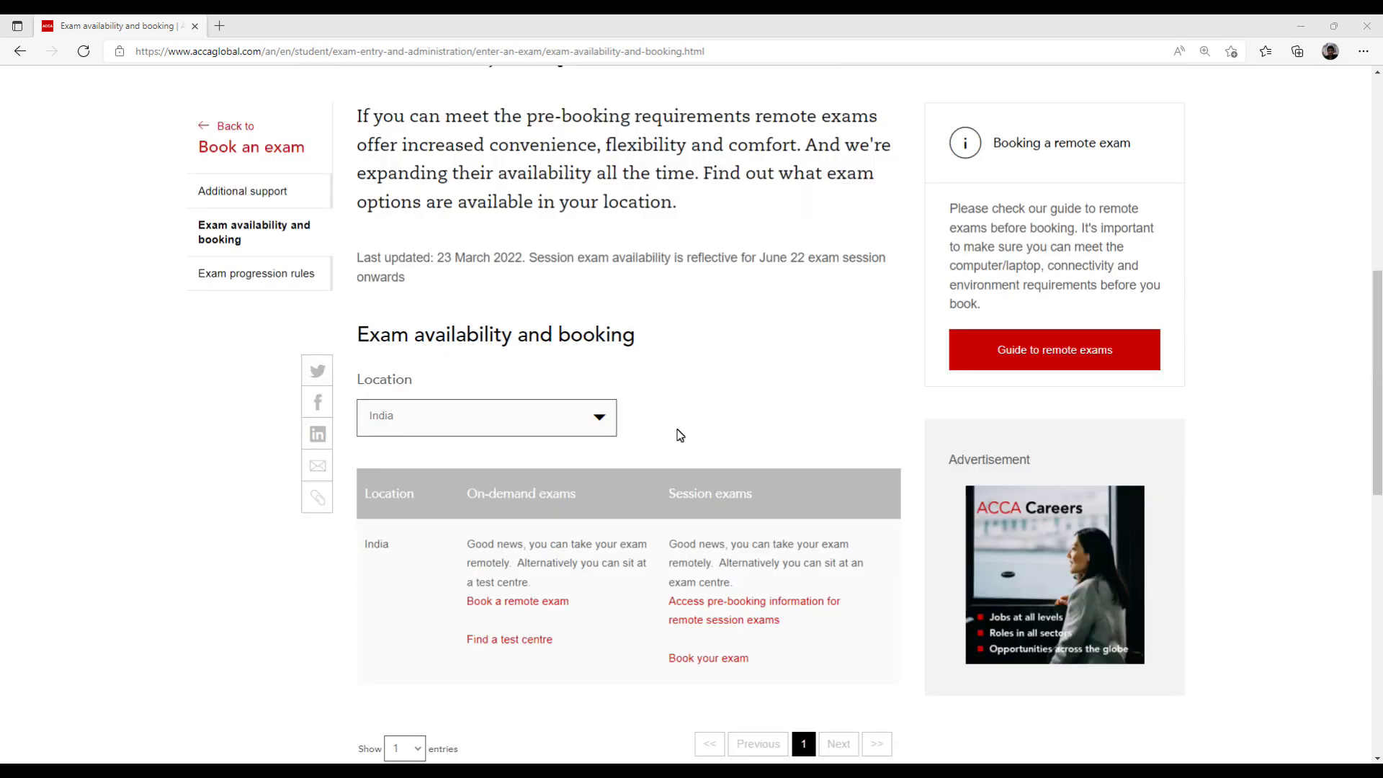
scroll(725, 435, down, 1)
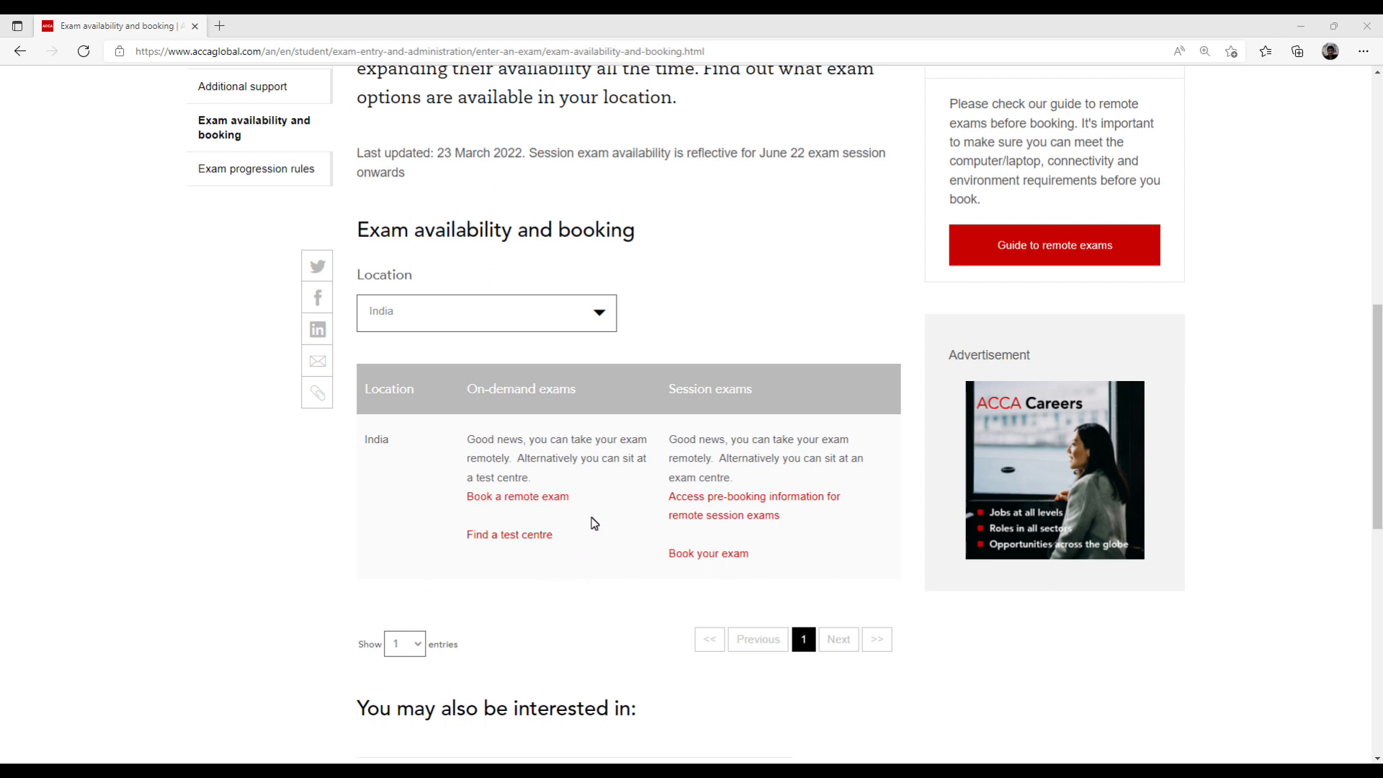
click(499, 498)
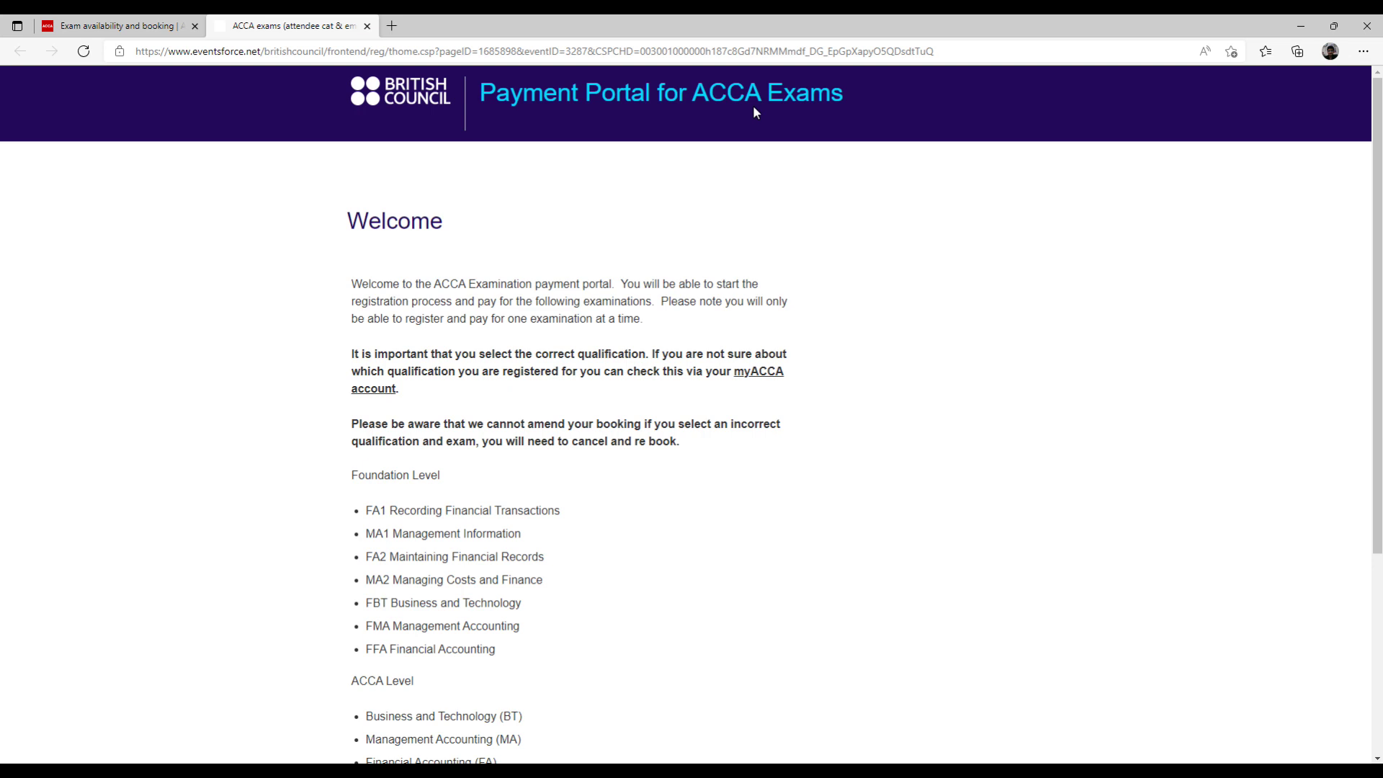
scroll(721, 201, down, 3)
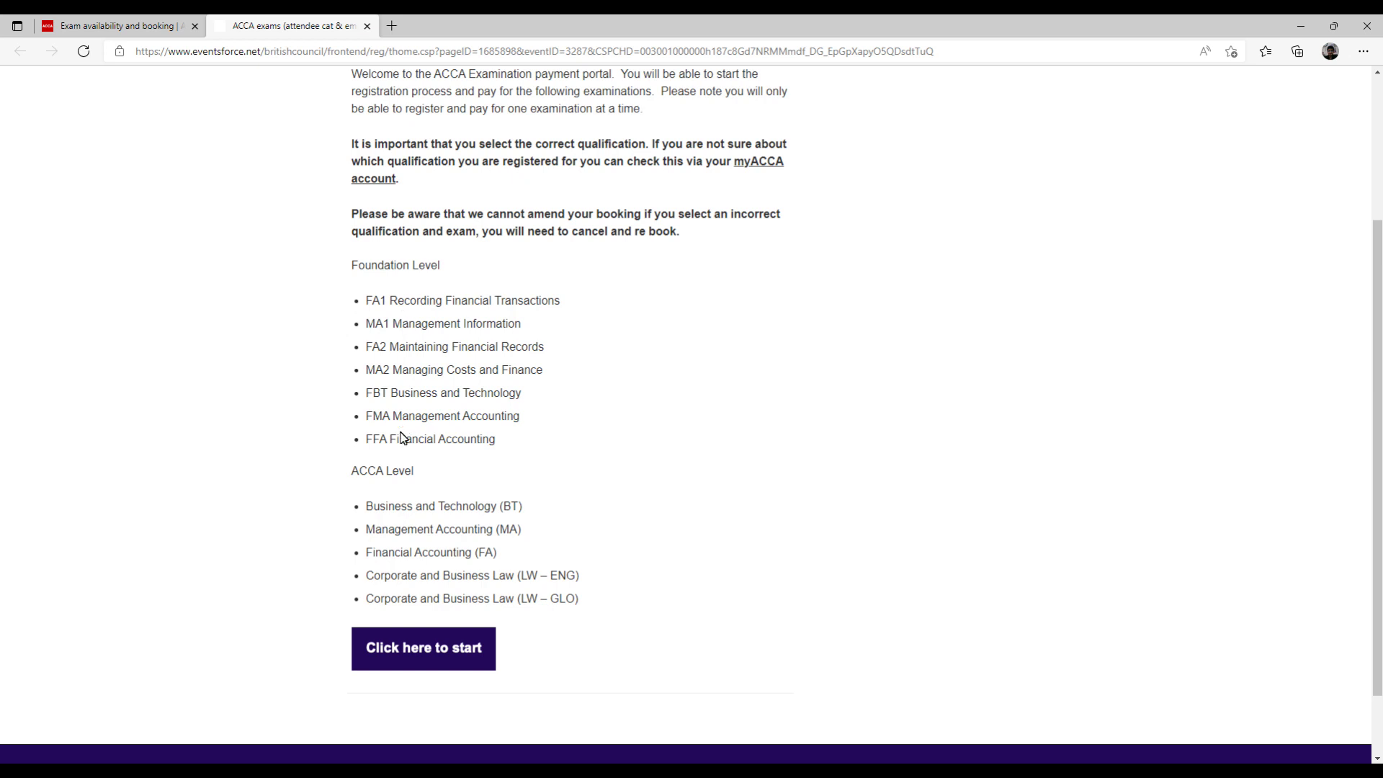
mouse_move(418, 469)
mouse_down()
mouse_move(351, 472)
mouse_move(526, 551)
mouse_move(576, 602)
mouse_up()
click(610, 585)
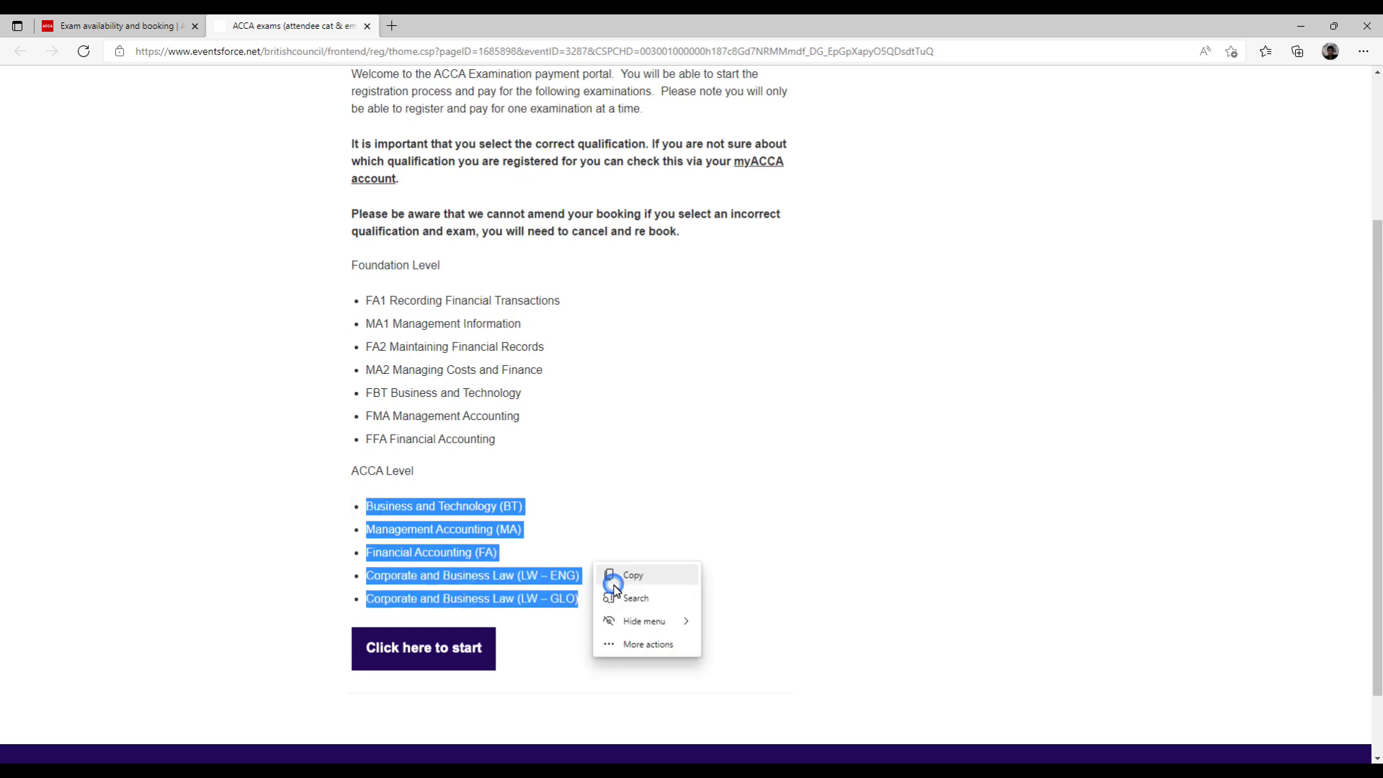
click(639, 522)
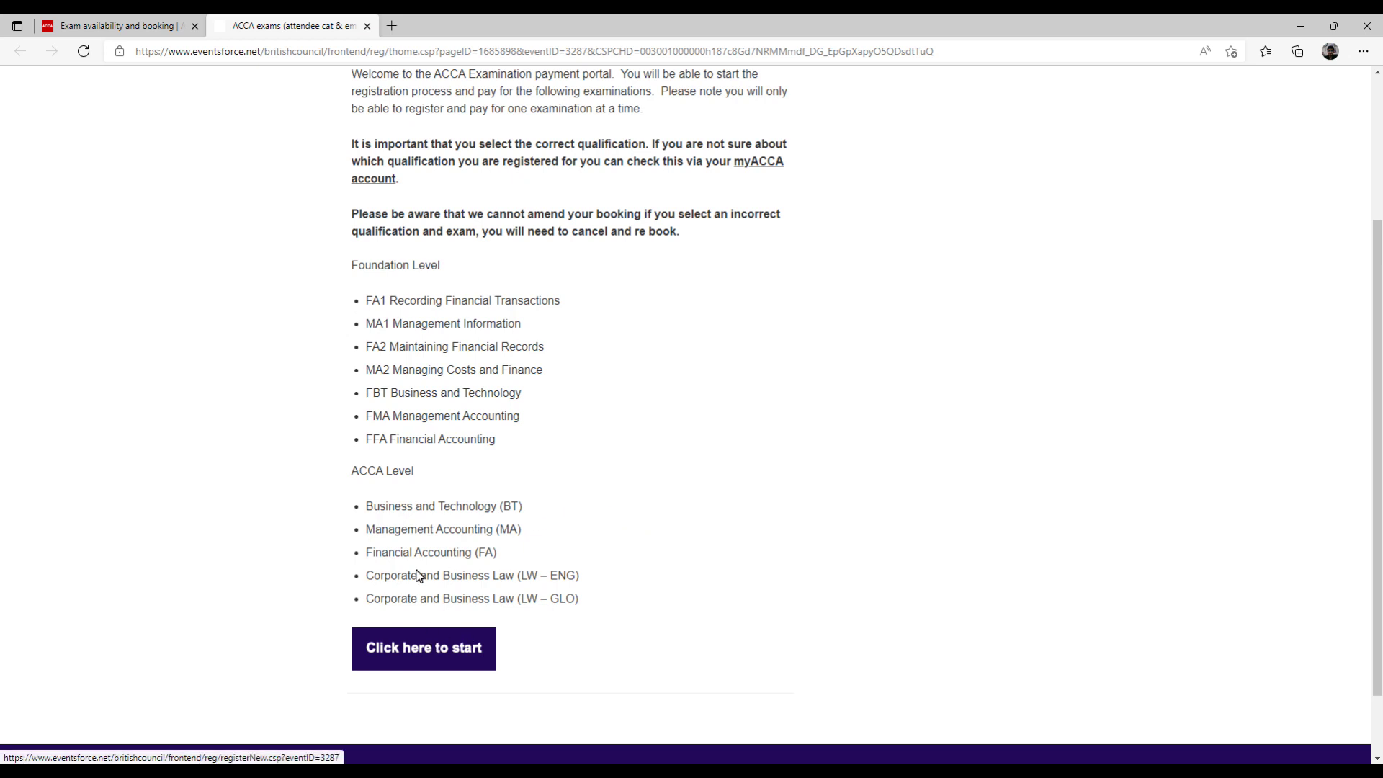
Start registration, select ACCA as the qualification level, and proceed to its exam list.
click(427, 646)
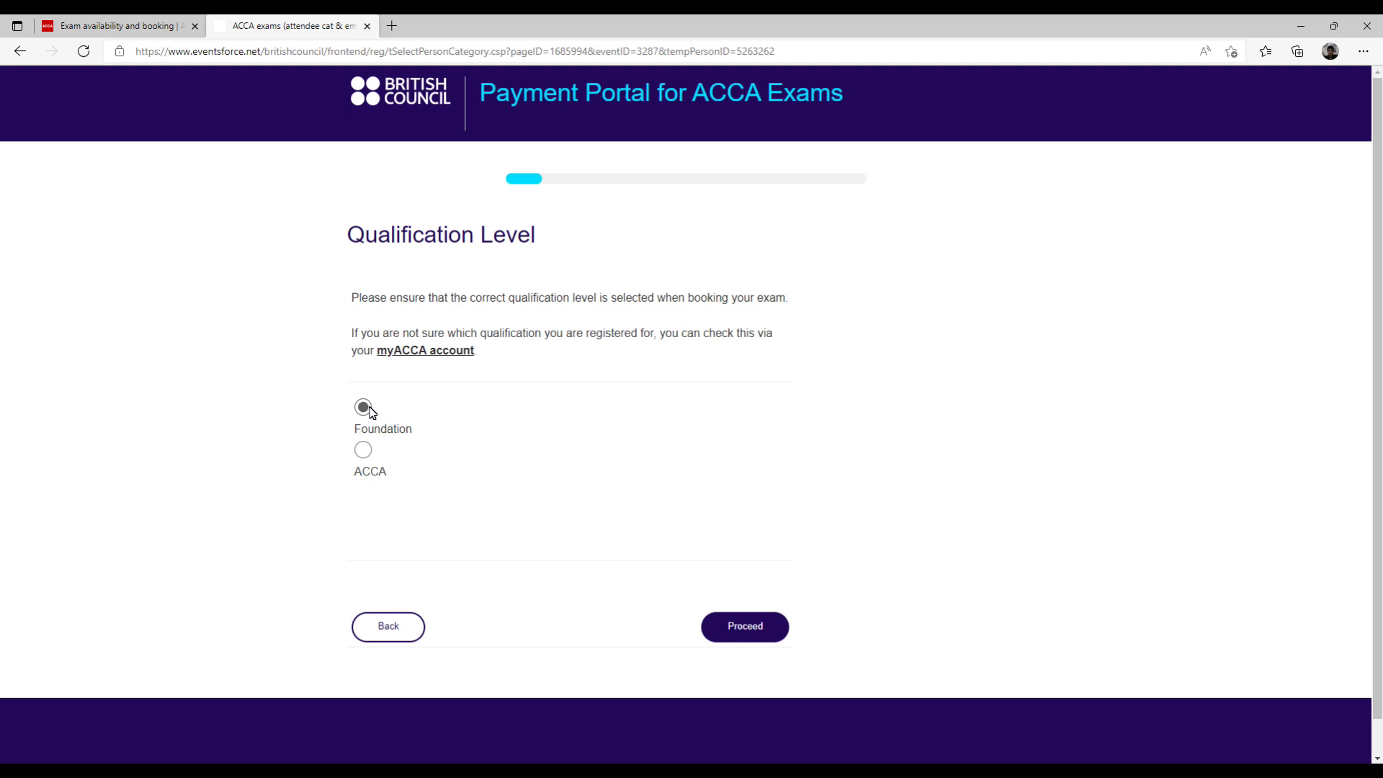
click(365, 453)
click(364, 449)
click(756, 633)
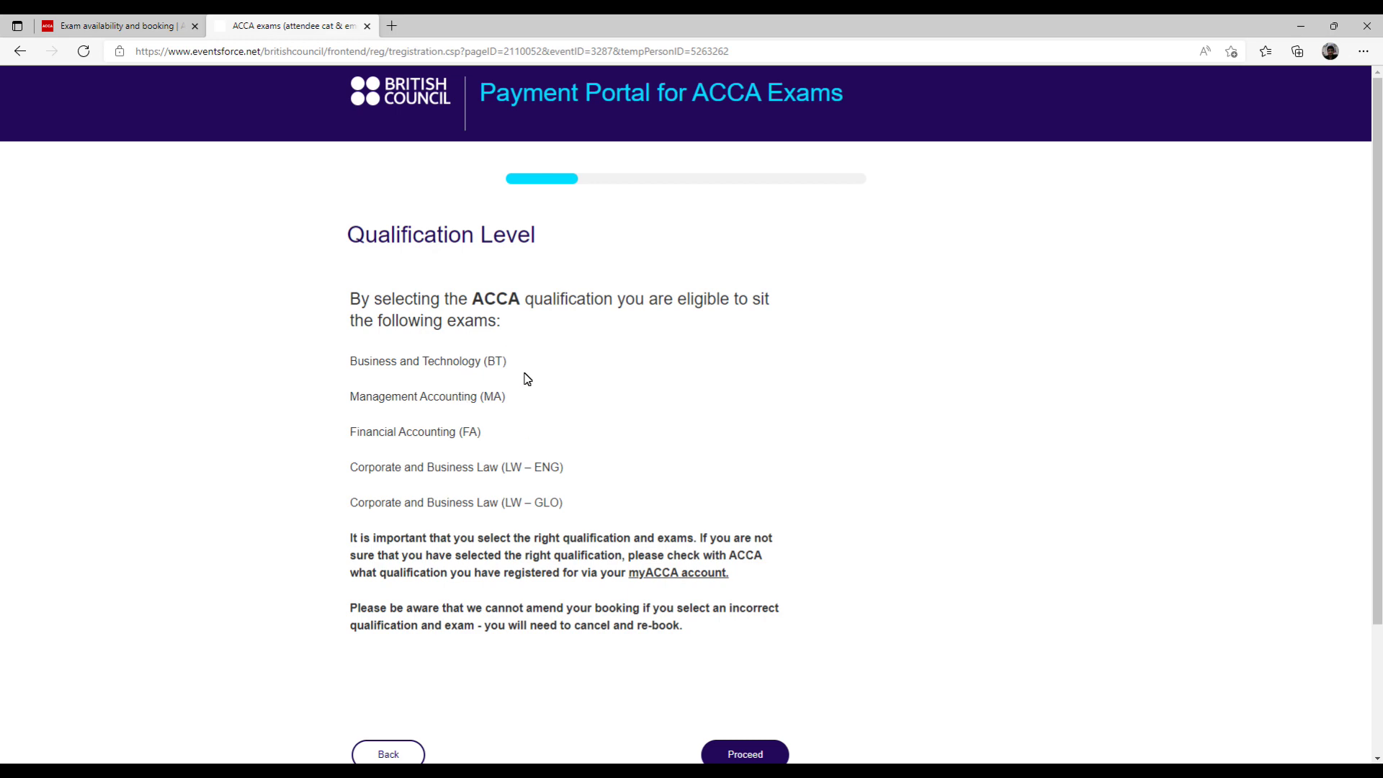
scroll(643, 482, down, 2)
Continue to the privacy notice and tick the biometric processing consent box.
click(737, 646)
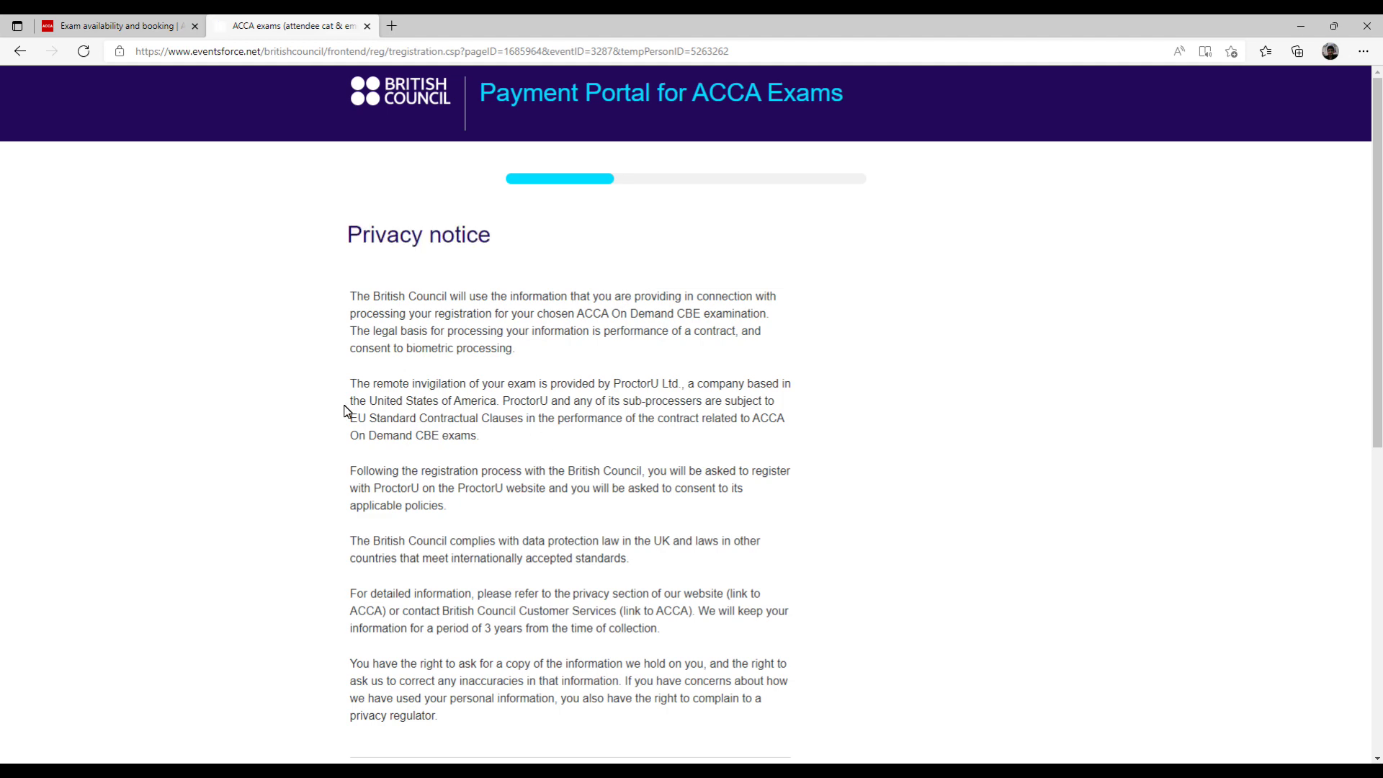
scroll(389, 216, down, 1)
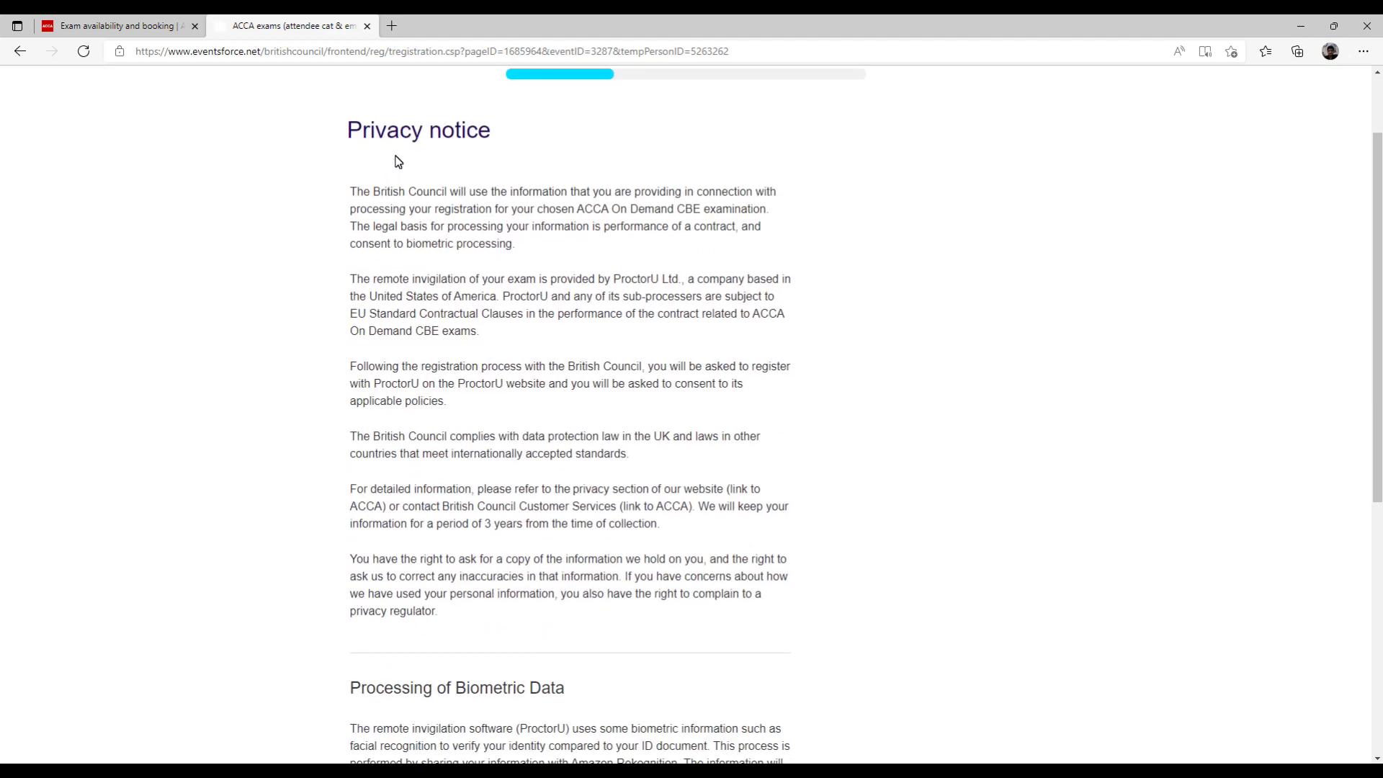
scroll(473, 182, down, 3)
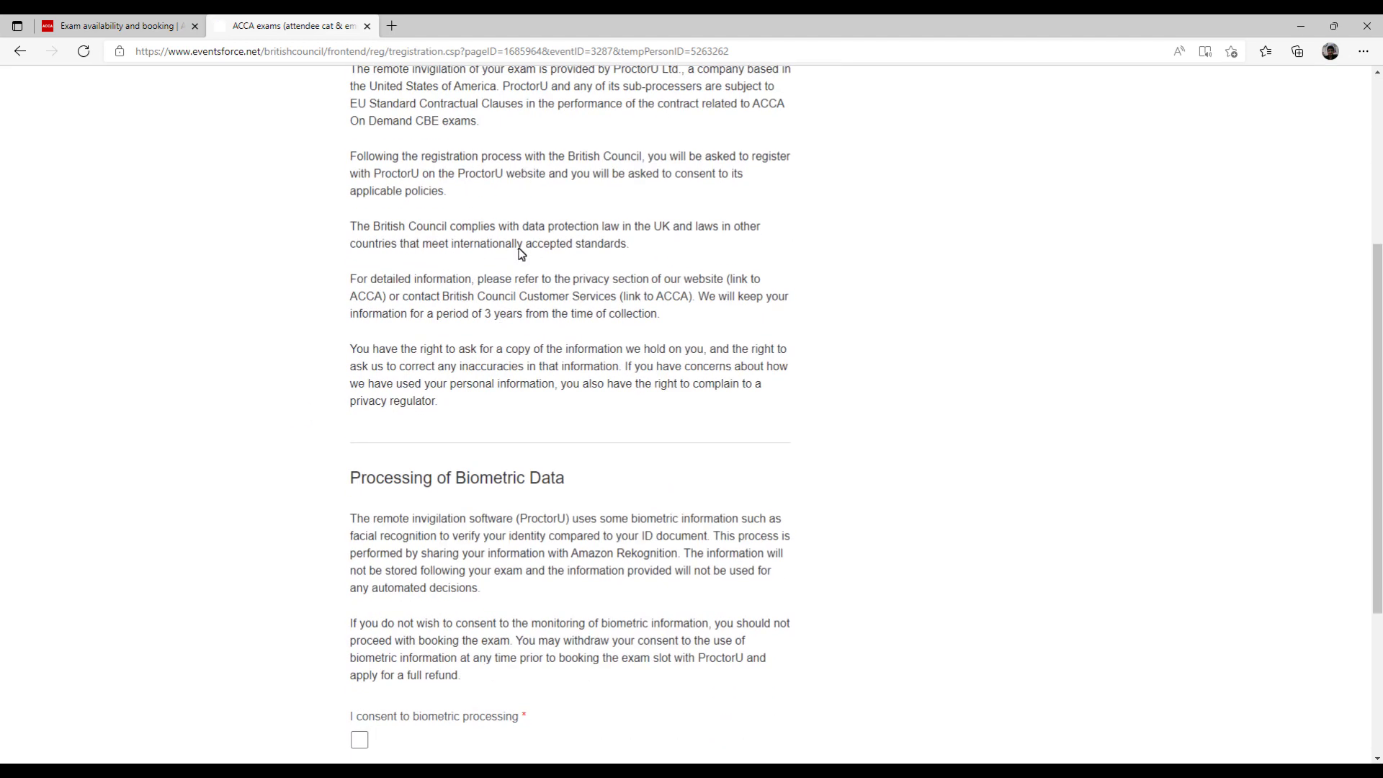
scroll(520, 259, down, 3)
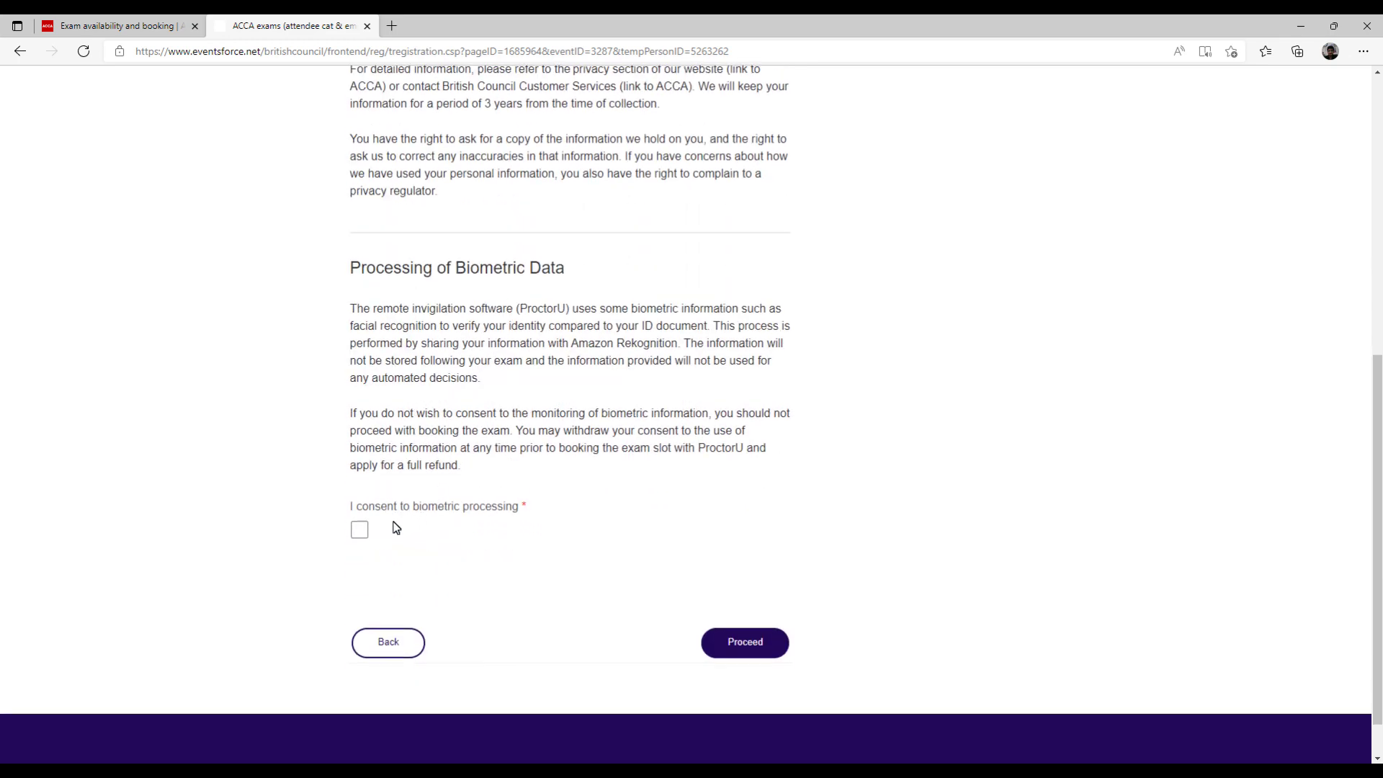
click(358, 530)
Submit data protection, tick pre-exam system check and terms of sale boxes, then proceed.
click(763, 656)
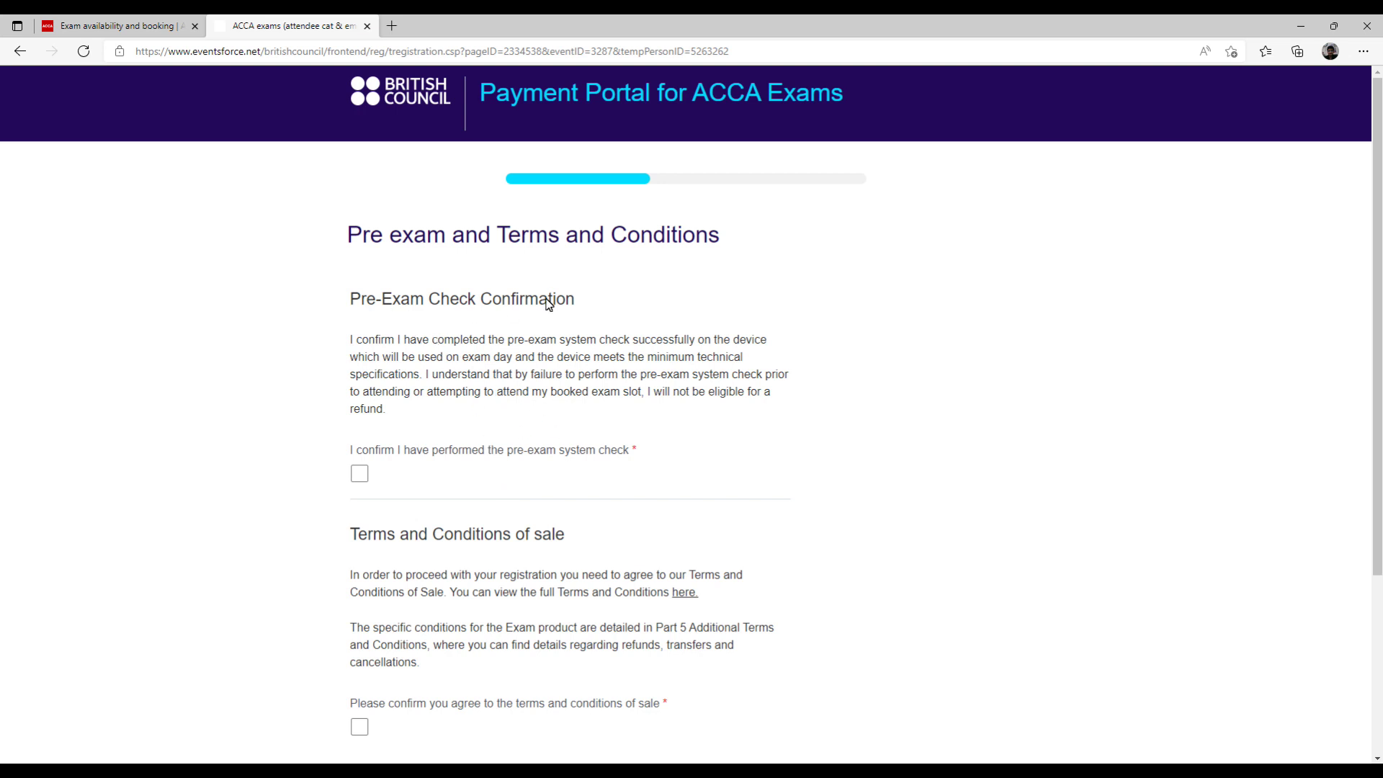
scroll(497, 353, down, 3)
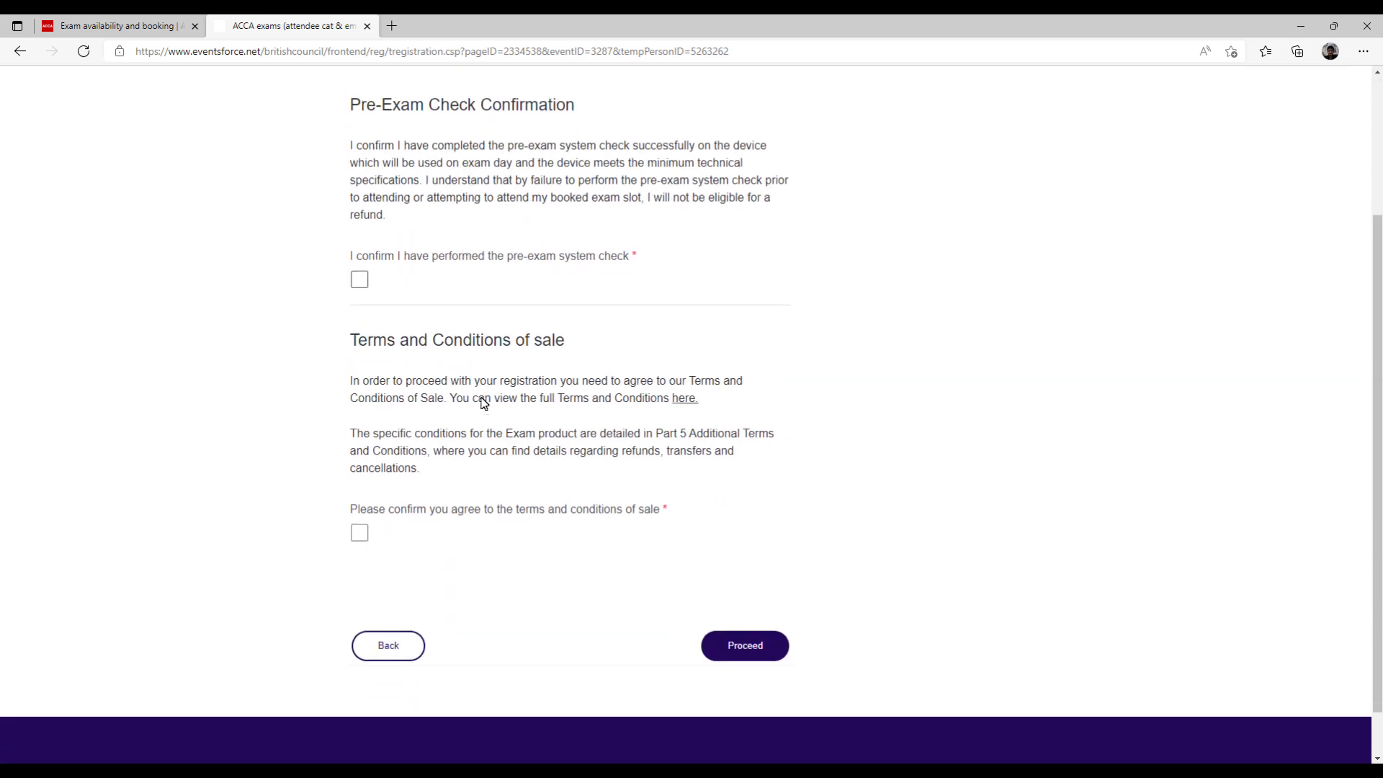
click(363, 268)
click(363, 518)
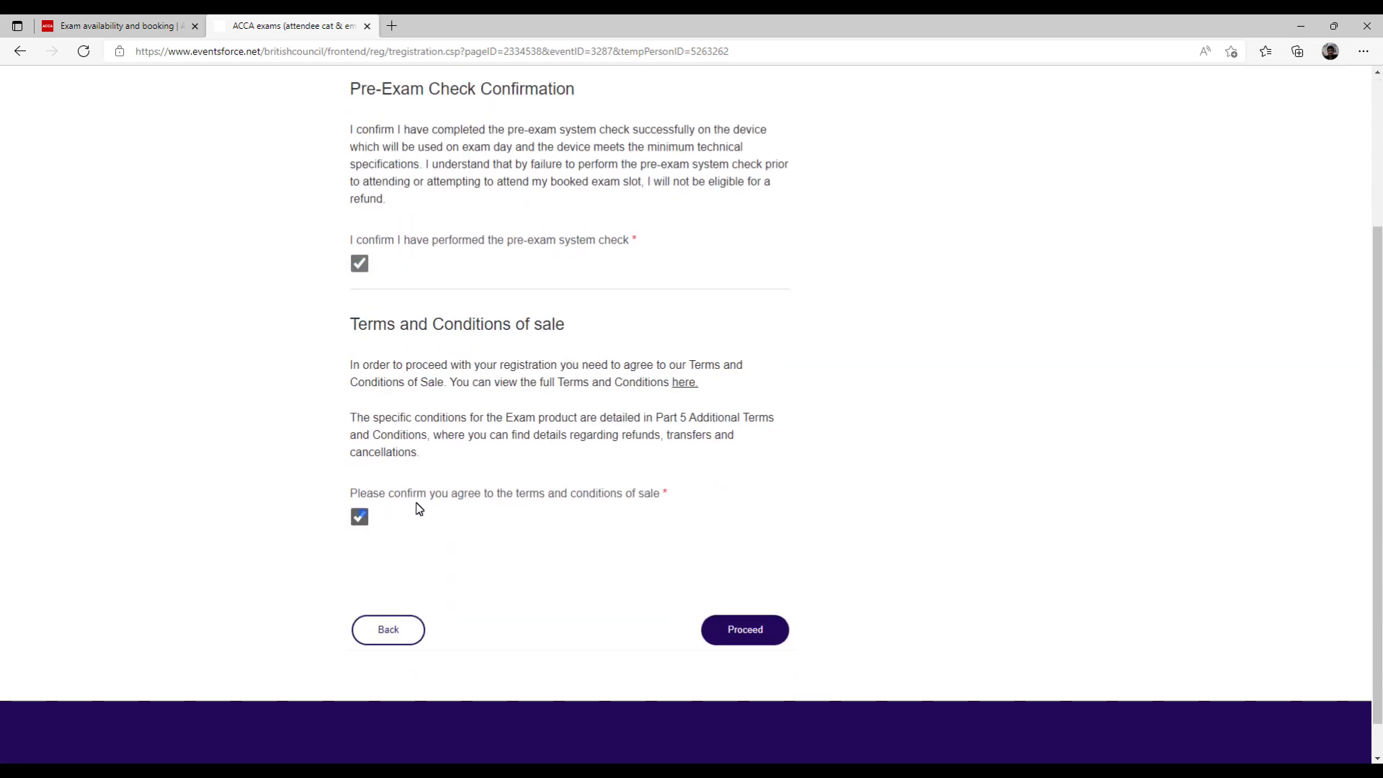
click(740, 636)
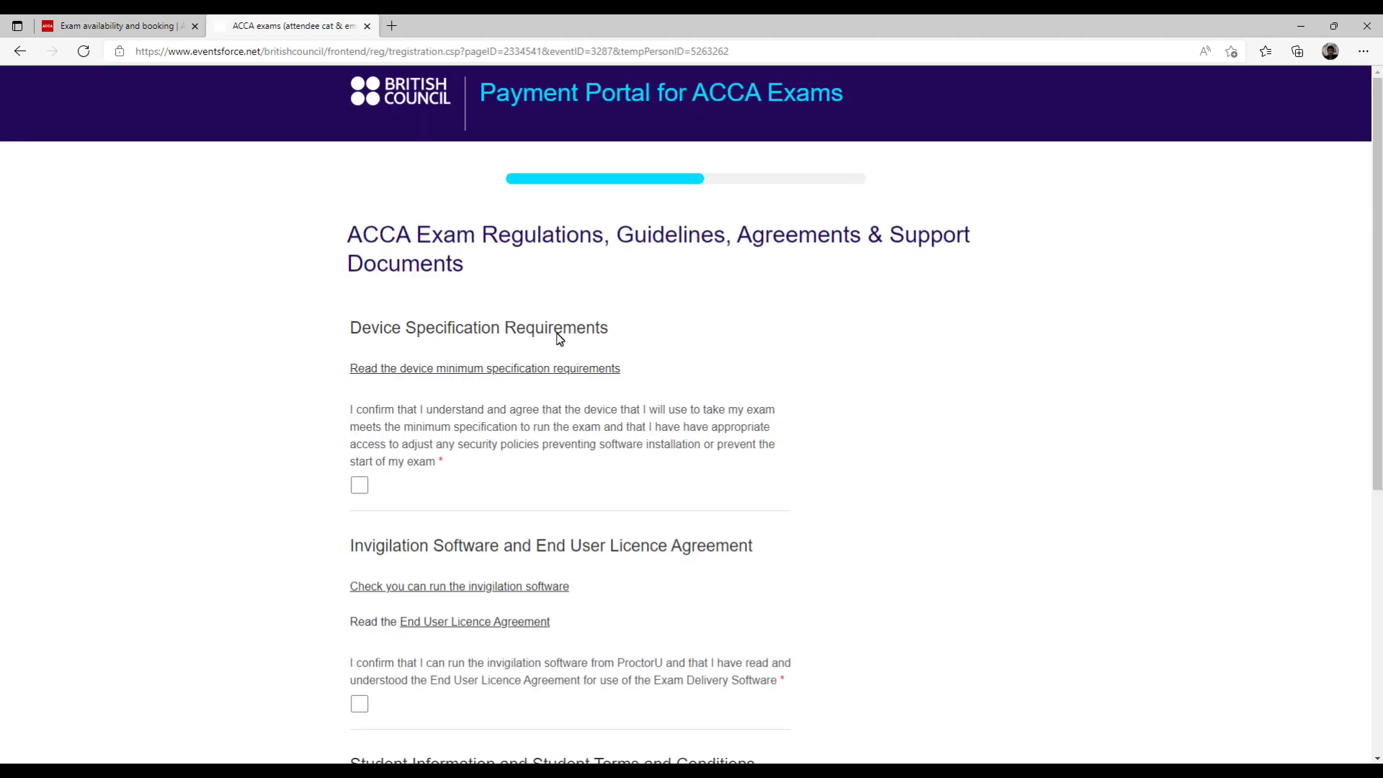
Tick device specifications, invigilation software licence and Exam Regulations boxes, then submit.
scroll(439, 432, down, 3)
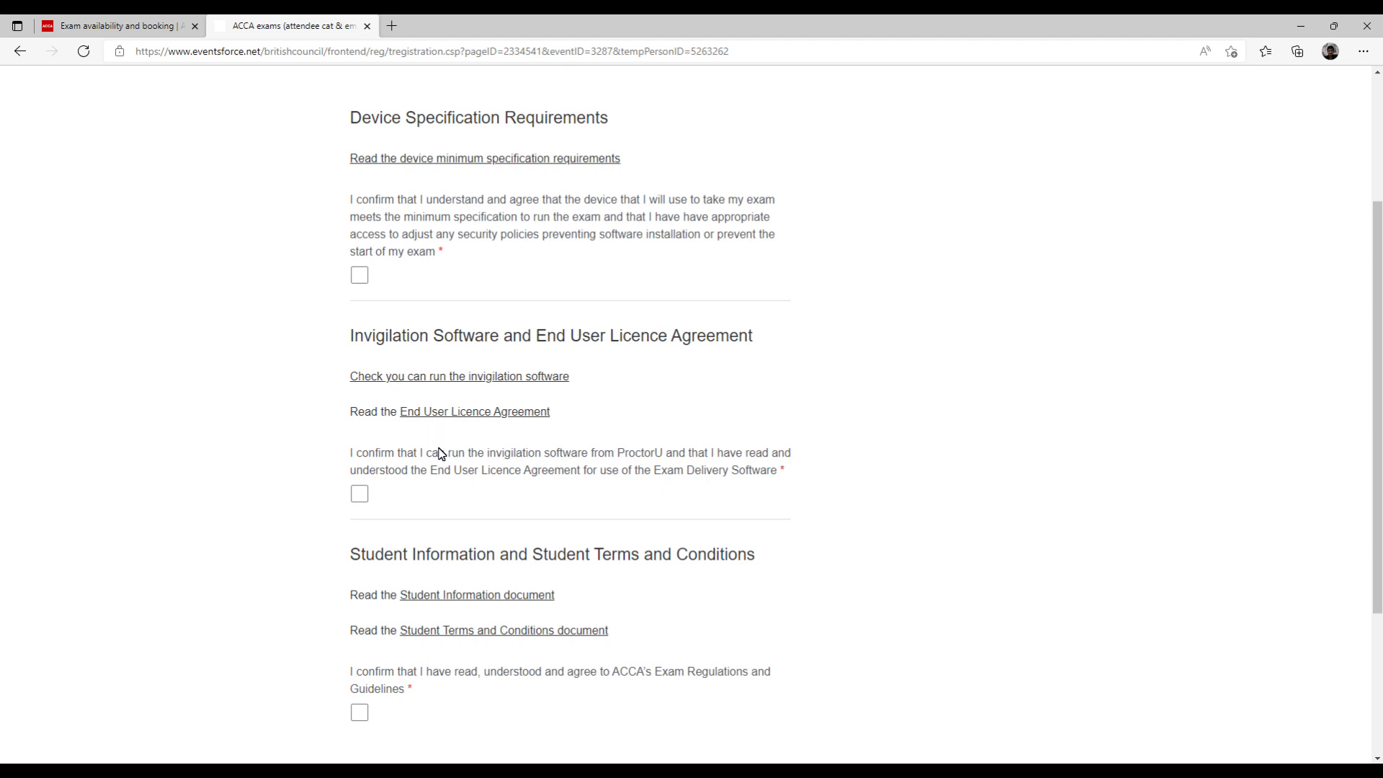
click(359, 275)
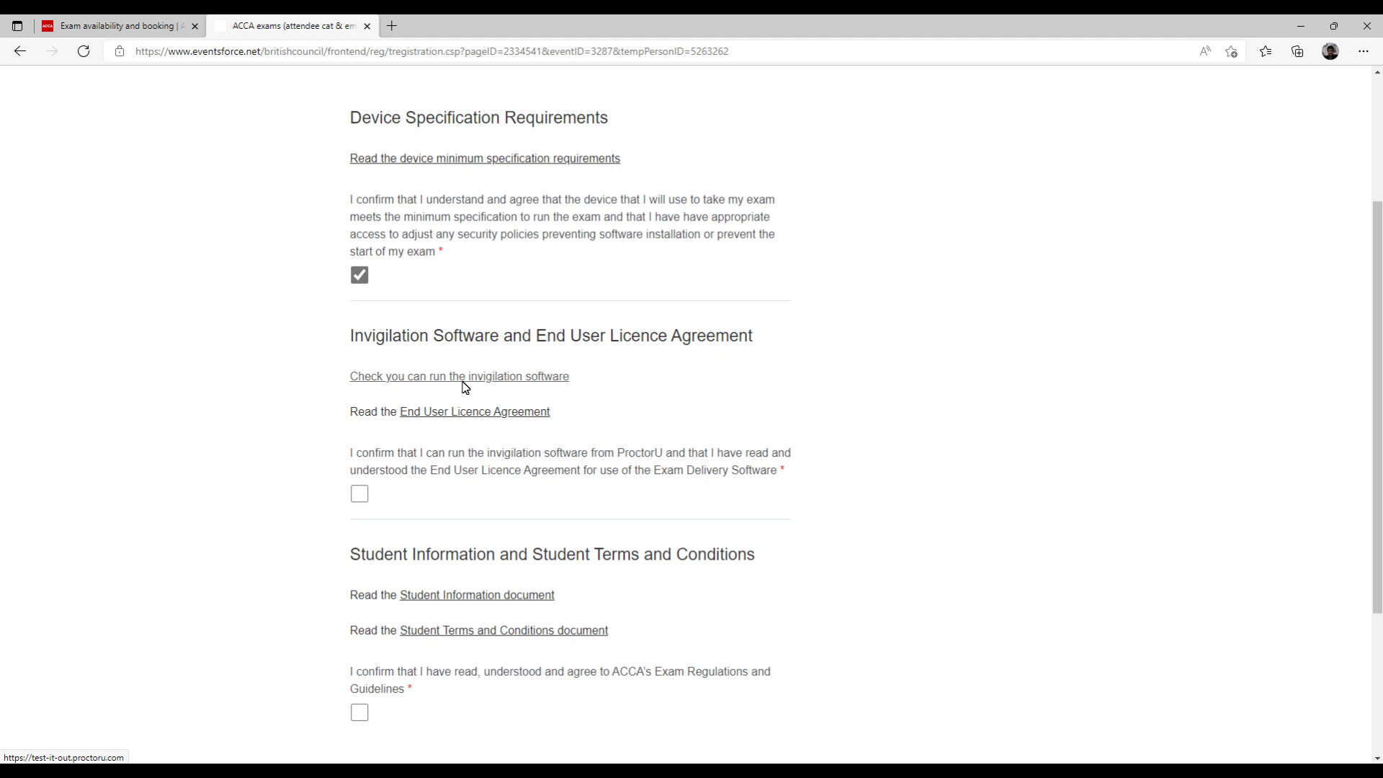
click(359, 494)
scroll(269, 479, down, 2)
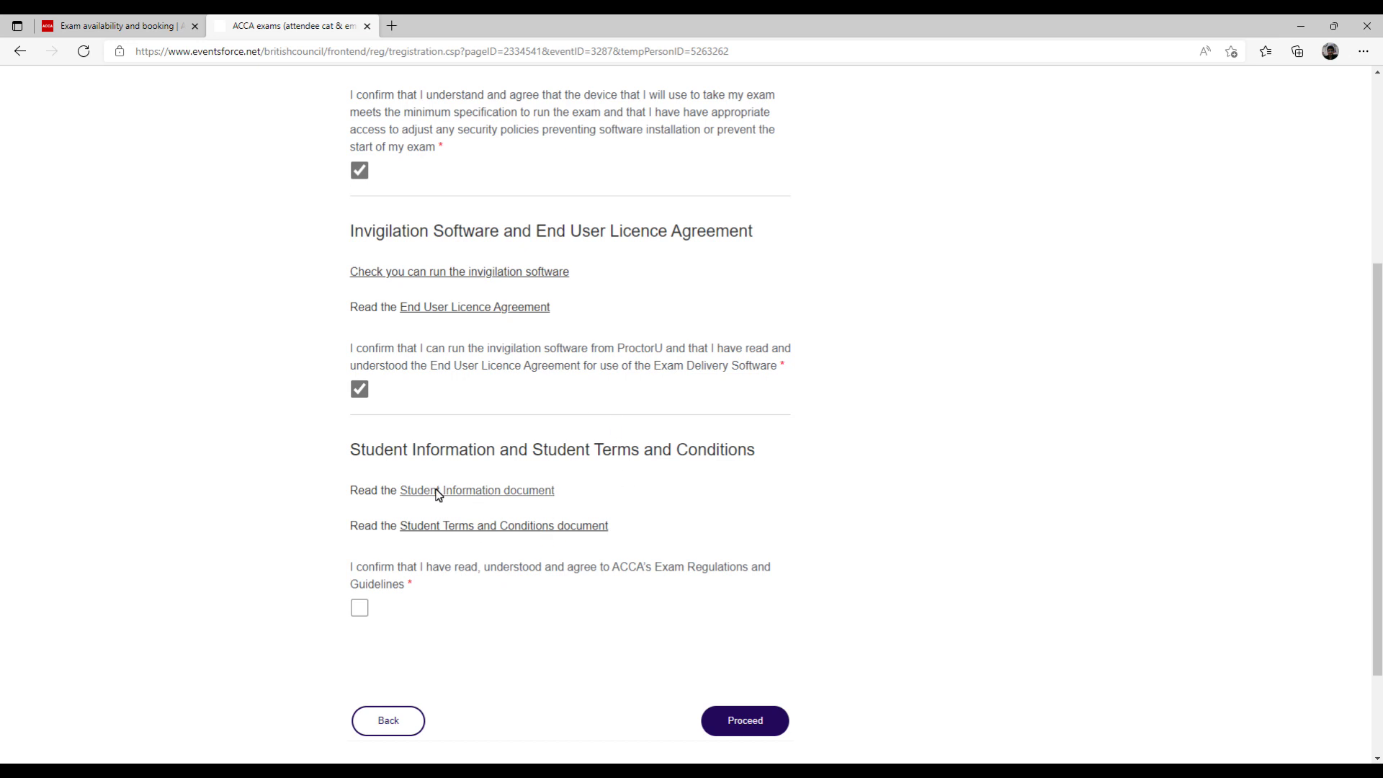
click(362, 609)
click(747, 723)
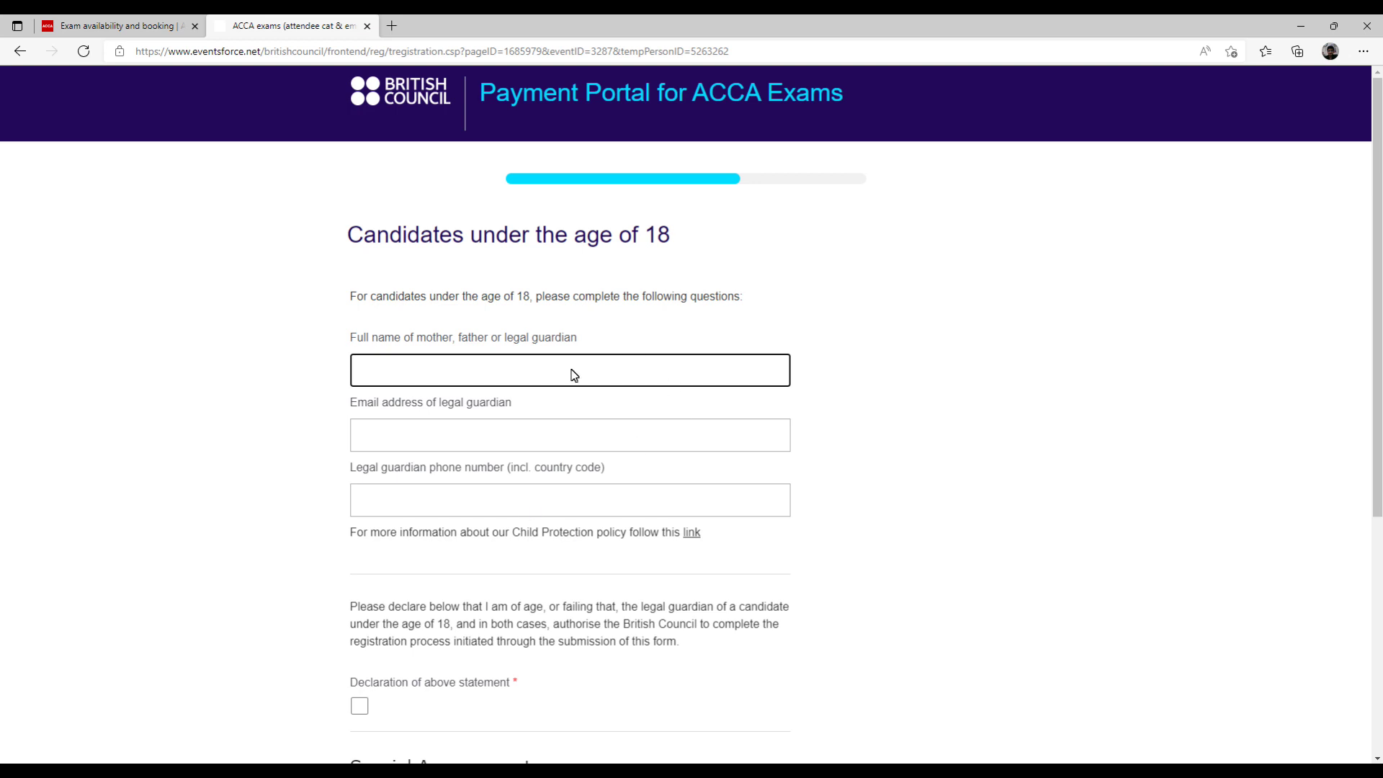
Tick 'Declaration of above statement' on the under-18 page and proceed past it.
scroll(523, 427, down, 2)
scroll(547, 443, down, 2)
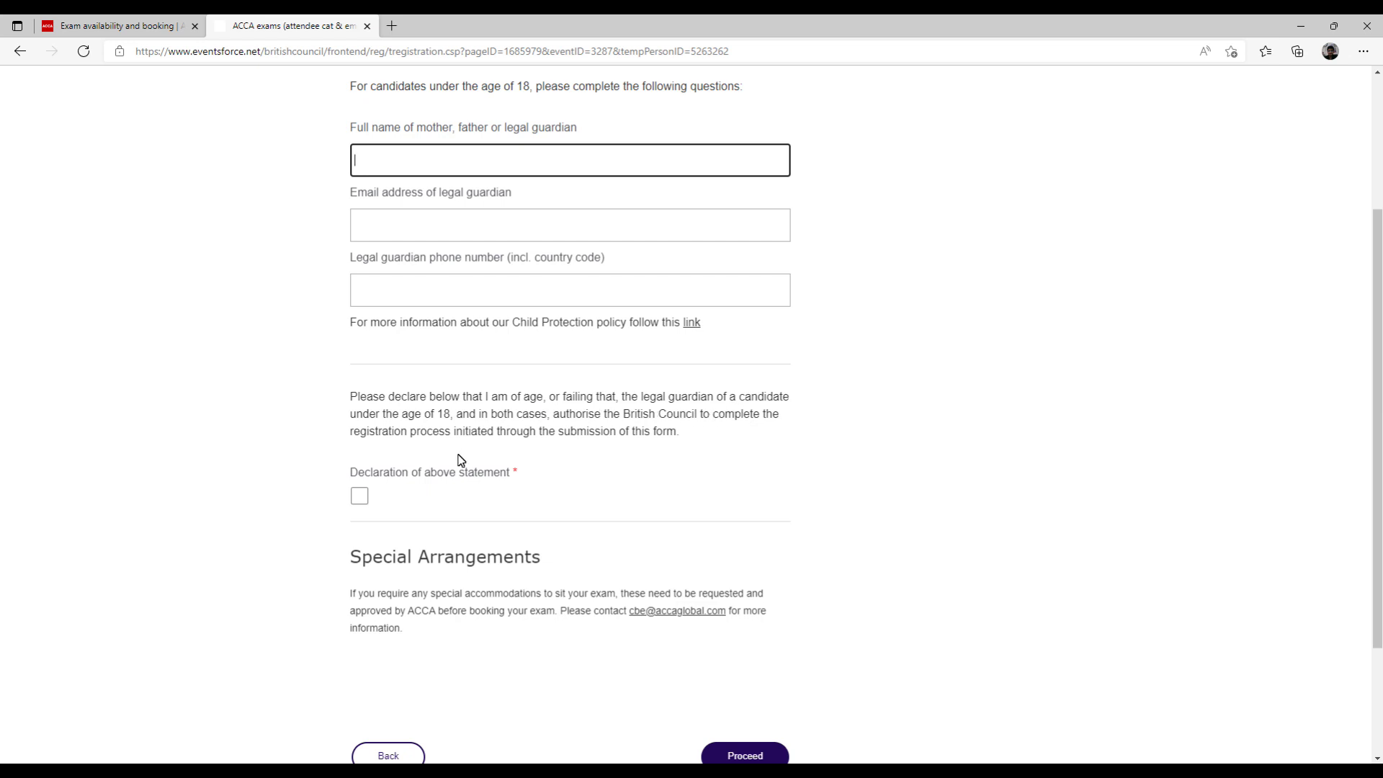
scroll(487, 496, down, 2)
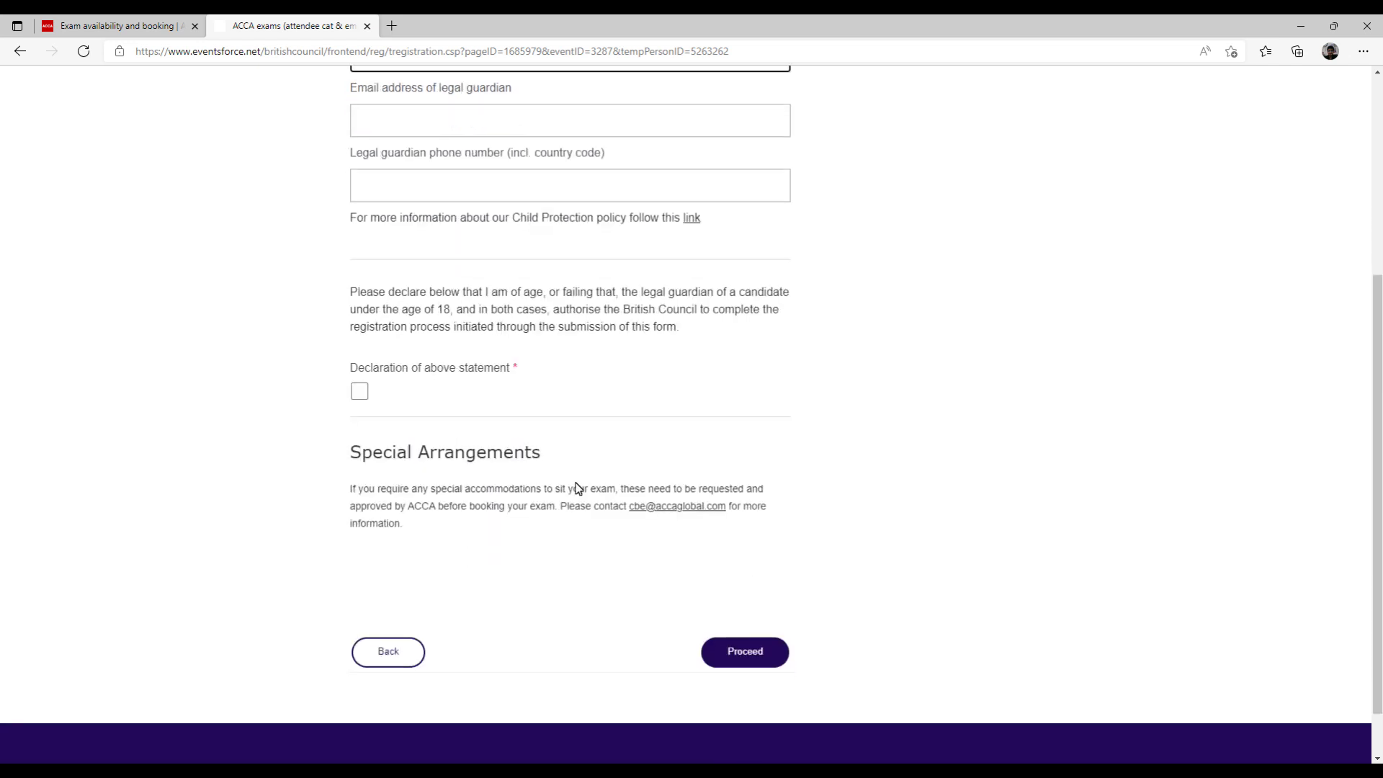
click(745, 652)
click(803, 147)
click(351, 391)
click(746, 651)
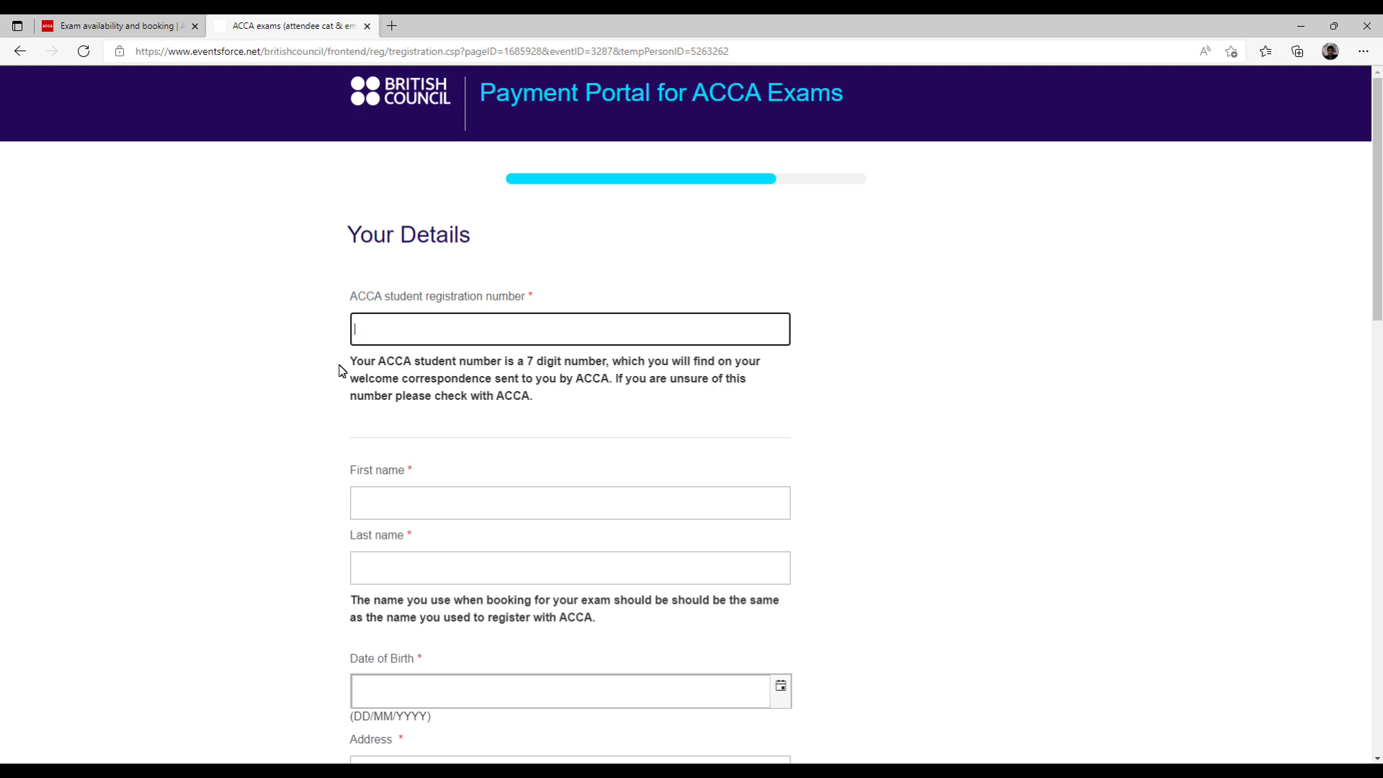
Select Financial Accounting (FA) in the 'Choose your exam' dropdown.
scroll(284, 374, down, 4)
scroll(266, 425, down, 4)
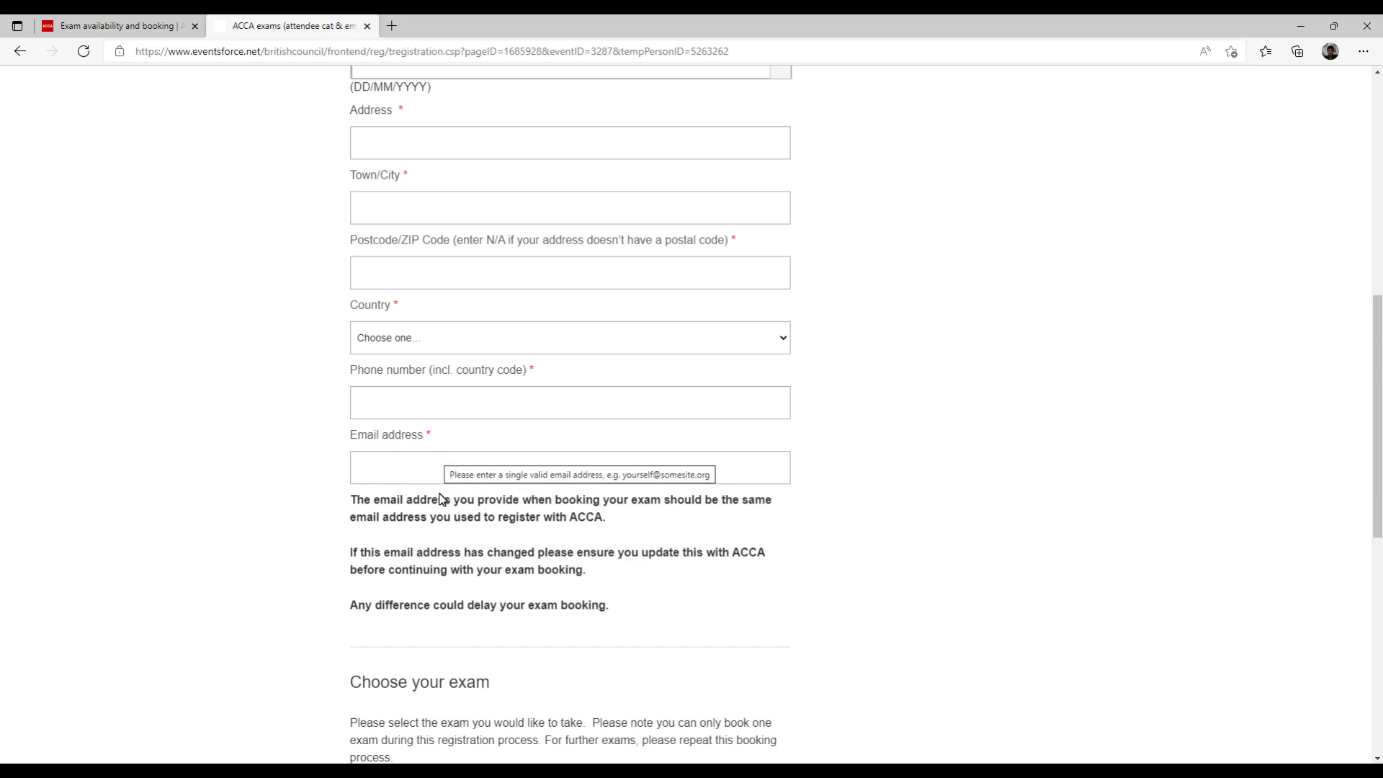
scroll(414, 477, down, 5)
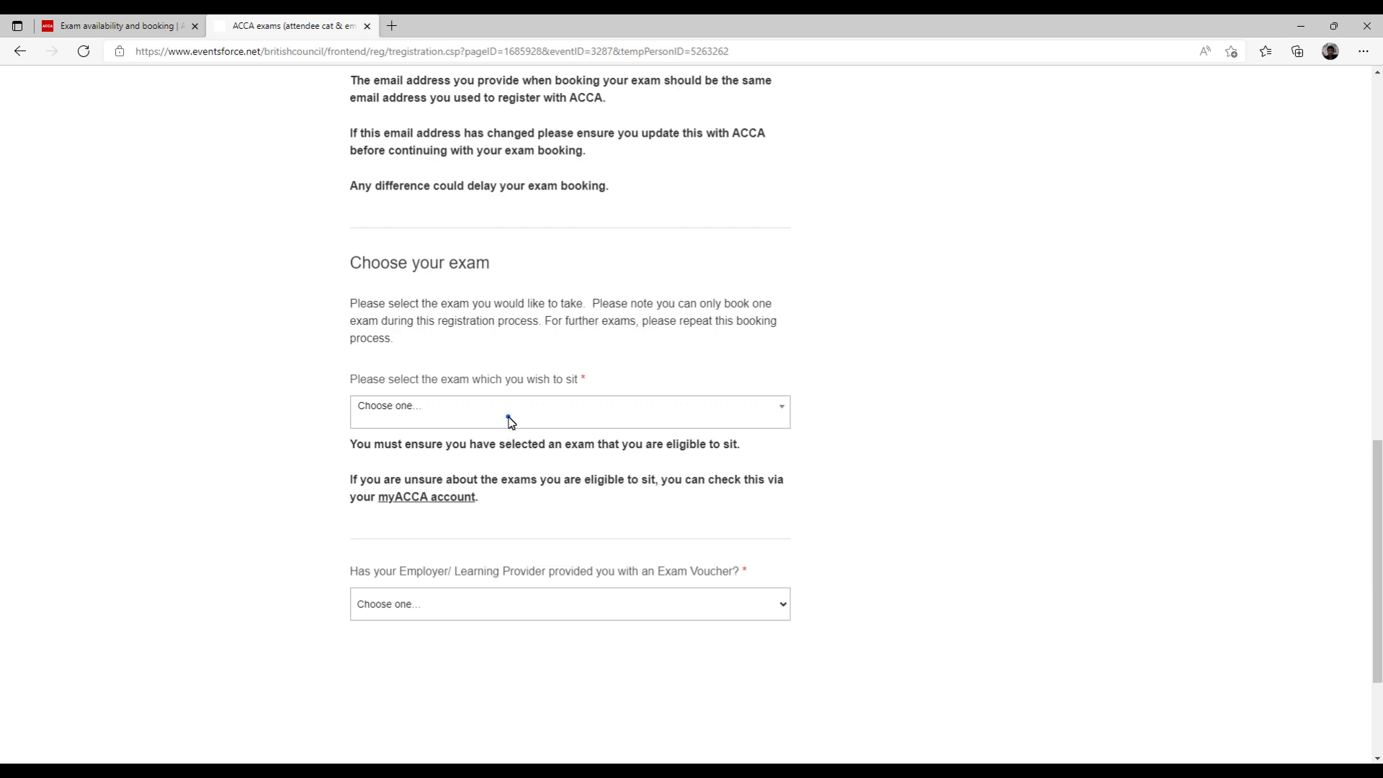
click(509, 416)
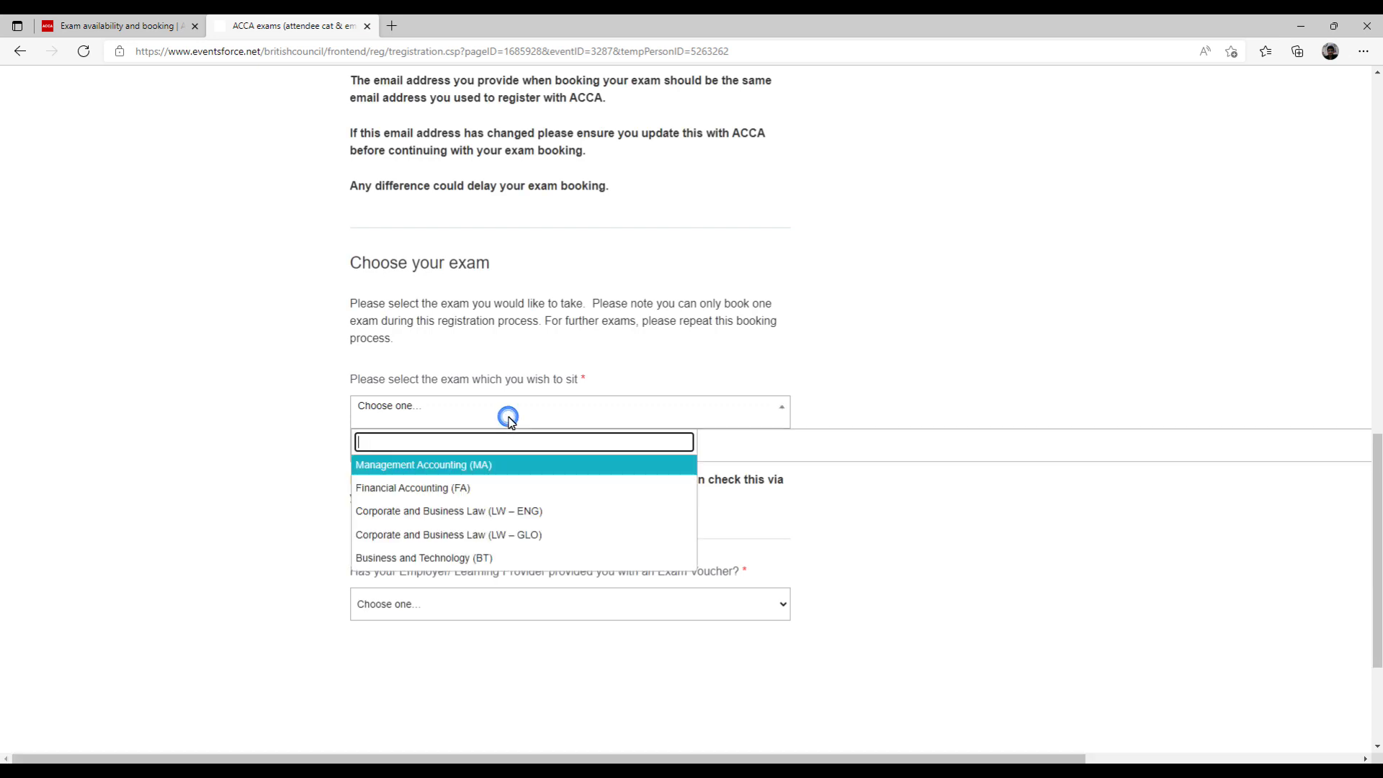
click(470, 489)
Bring up the Exam Voucher dropdown's answer list.
click(452, 592)
click(283, 584)
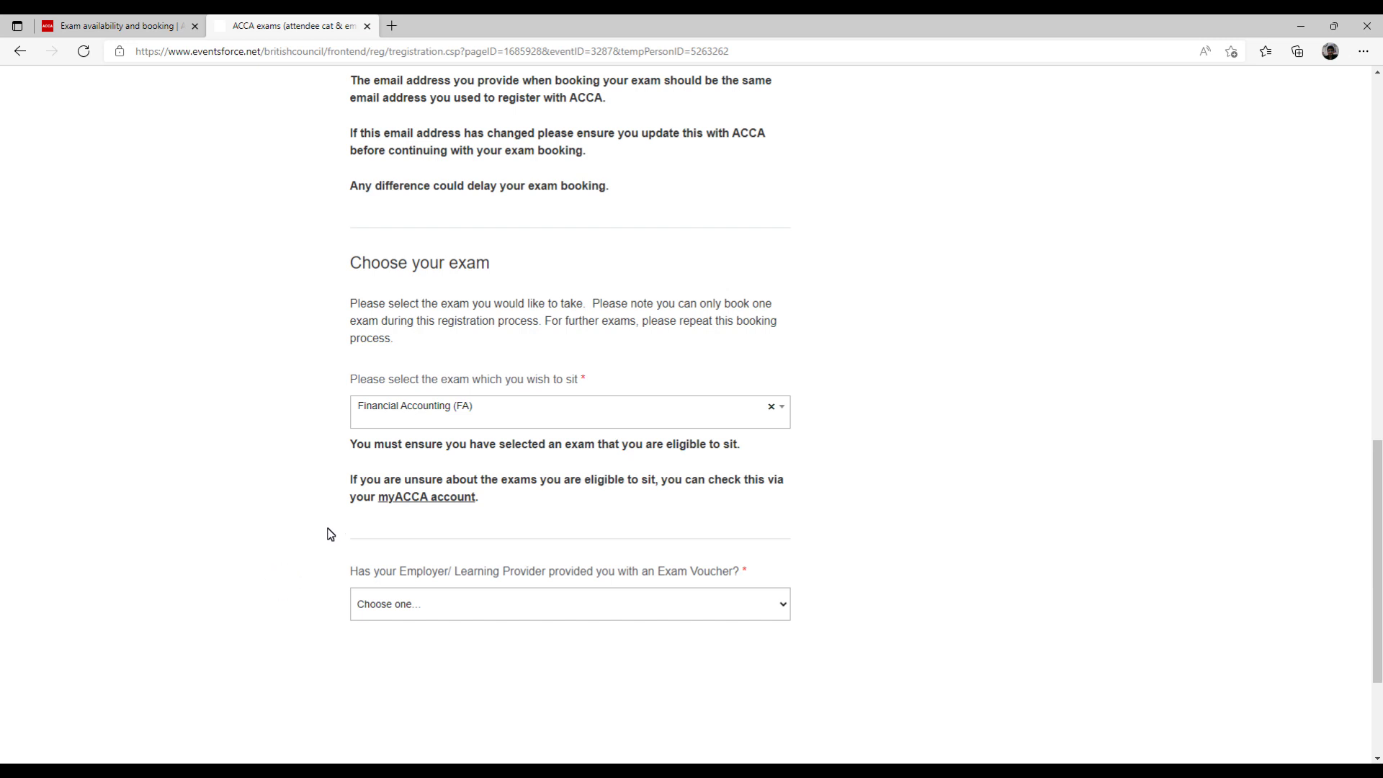
click(442, 608)
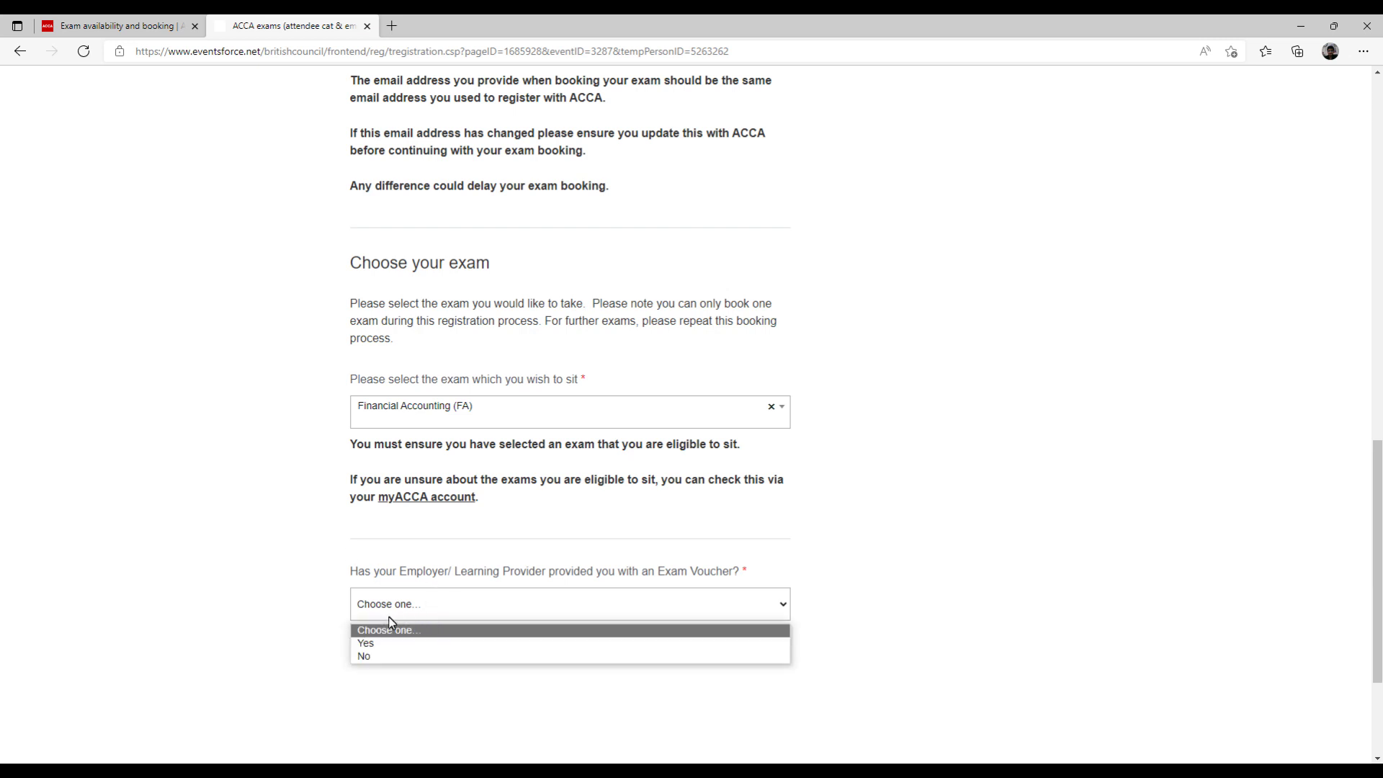
Reset the Exam Voucher answer to 'Choose one…' and switch to the ACCA Remote exam Word document.
click(390, 650)
scroll(439, 698, down, 2)
click(433, 507)
click(421, 525)
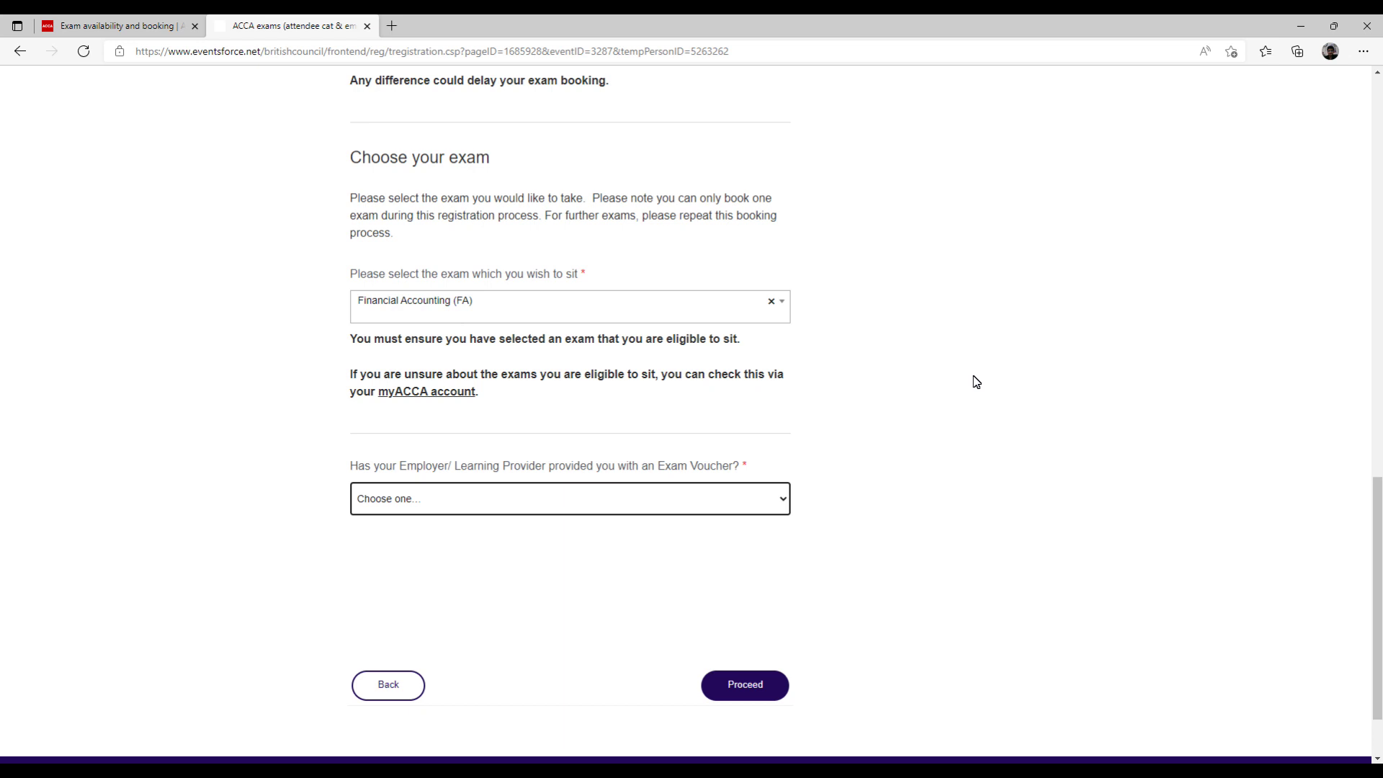
key(alt+Tab)
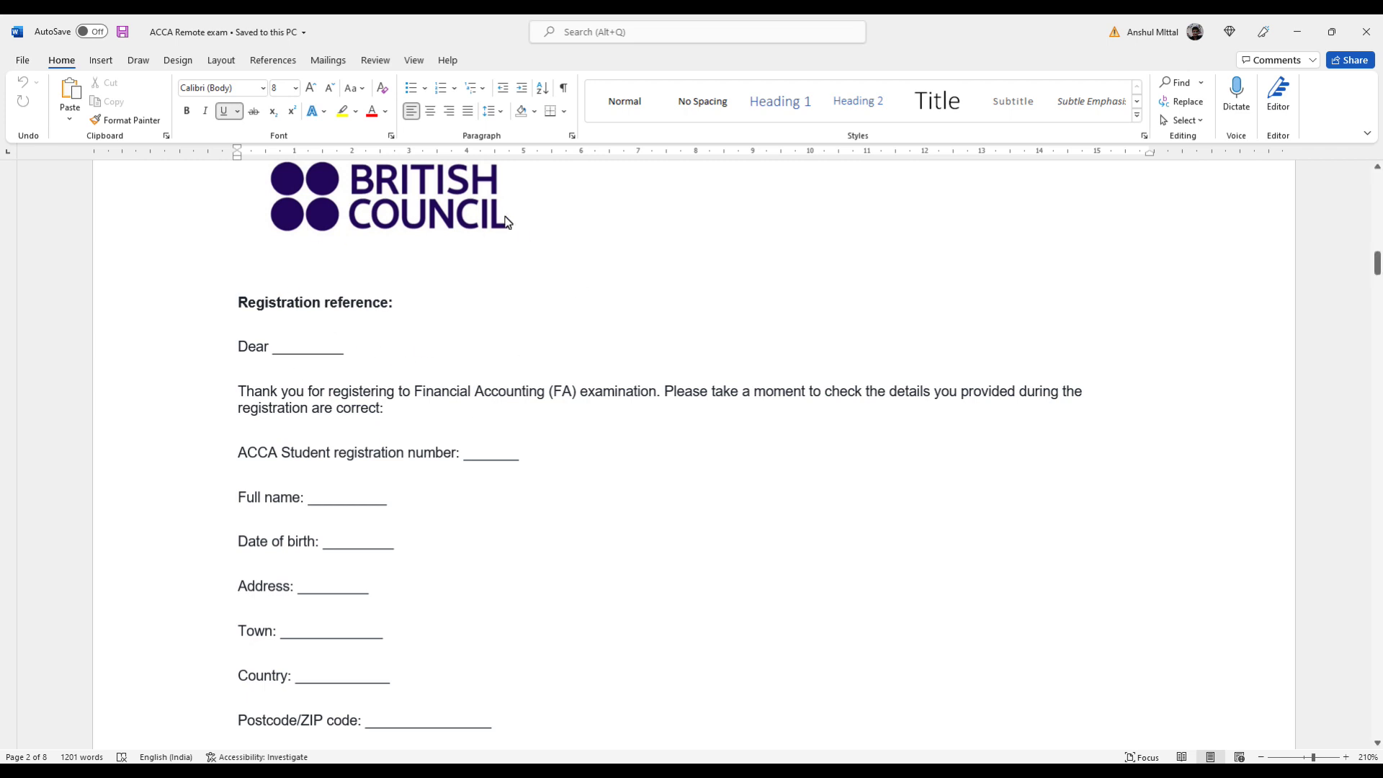
Follow the Financial Accounting (FA) link under 'What is next?' to the ProctorU invitation in Edge.
scroll(397, 320, down, 1)
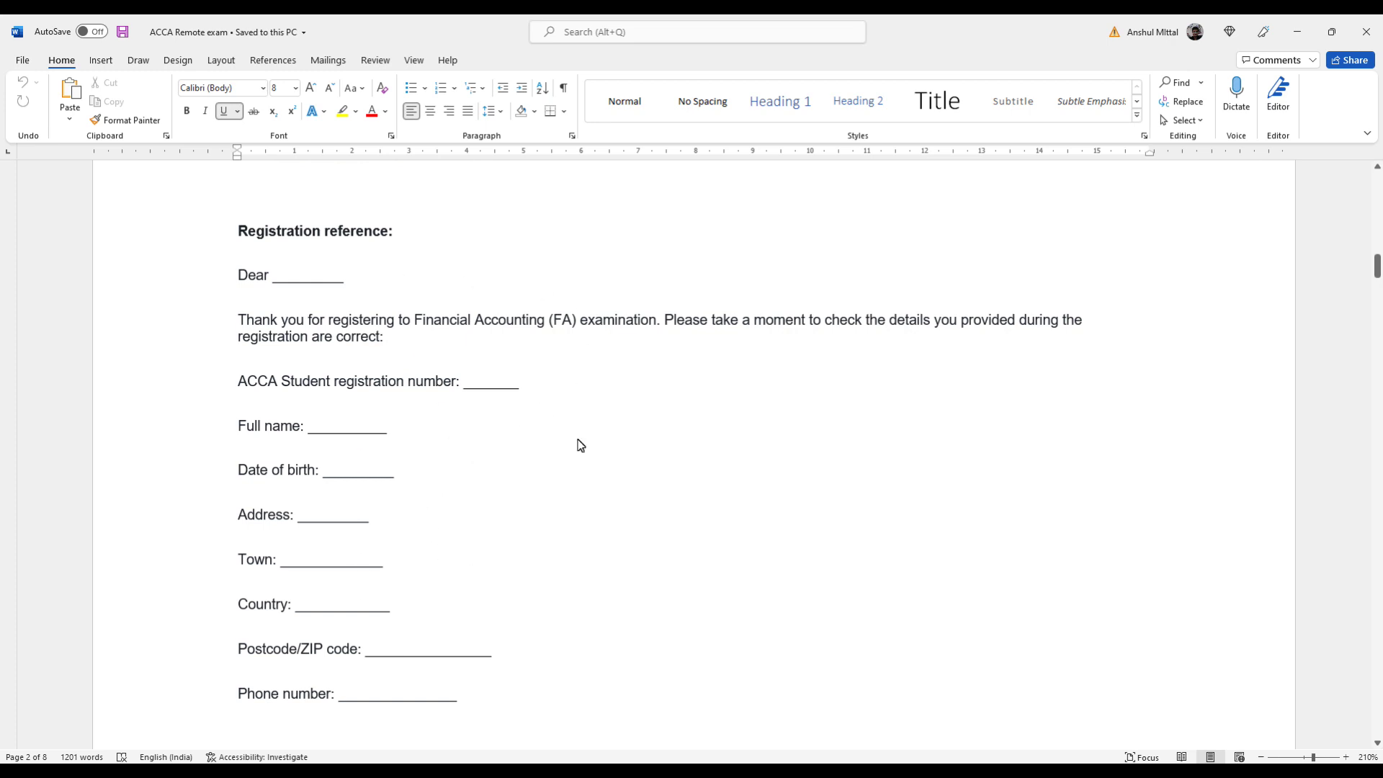
scroll(364, 372, down, 6)
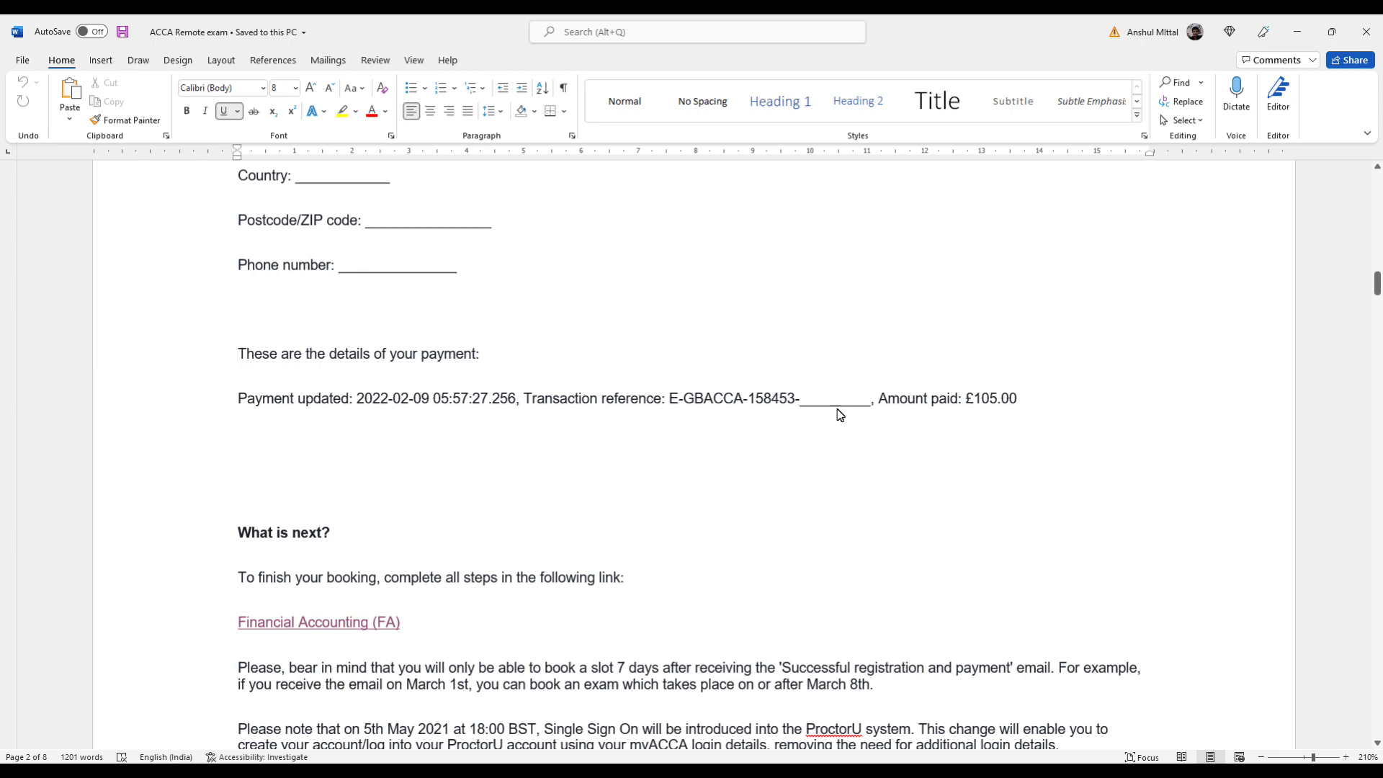
scroll(776, 418, down, 2)
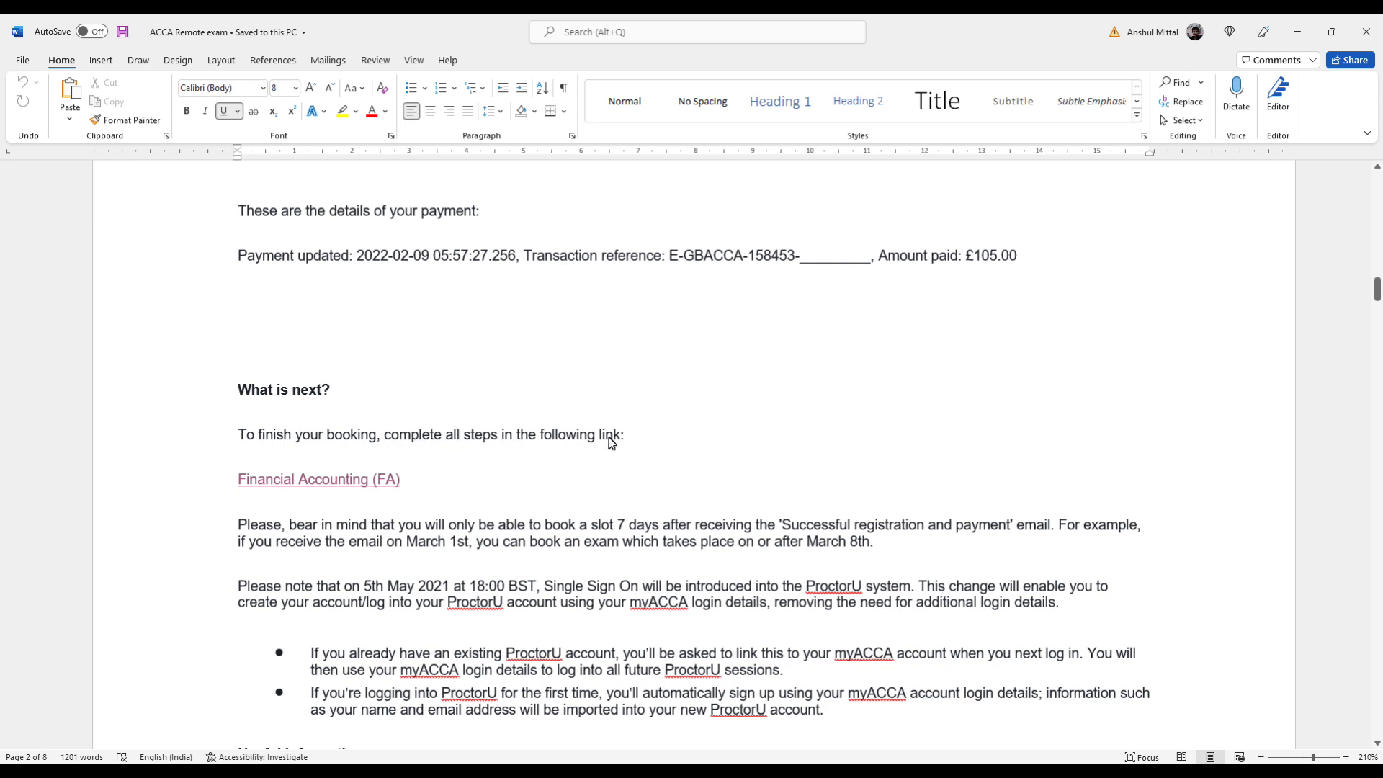
mouse_move(364, 489)
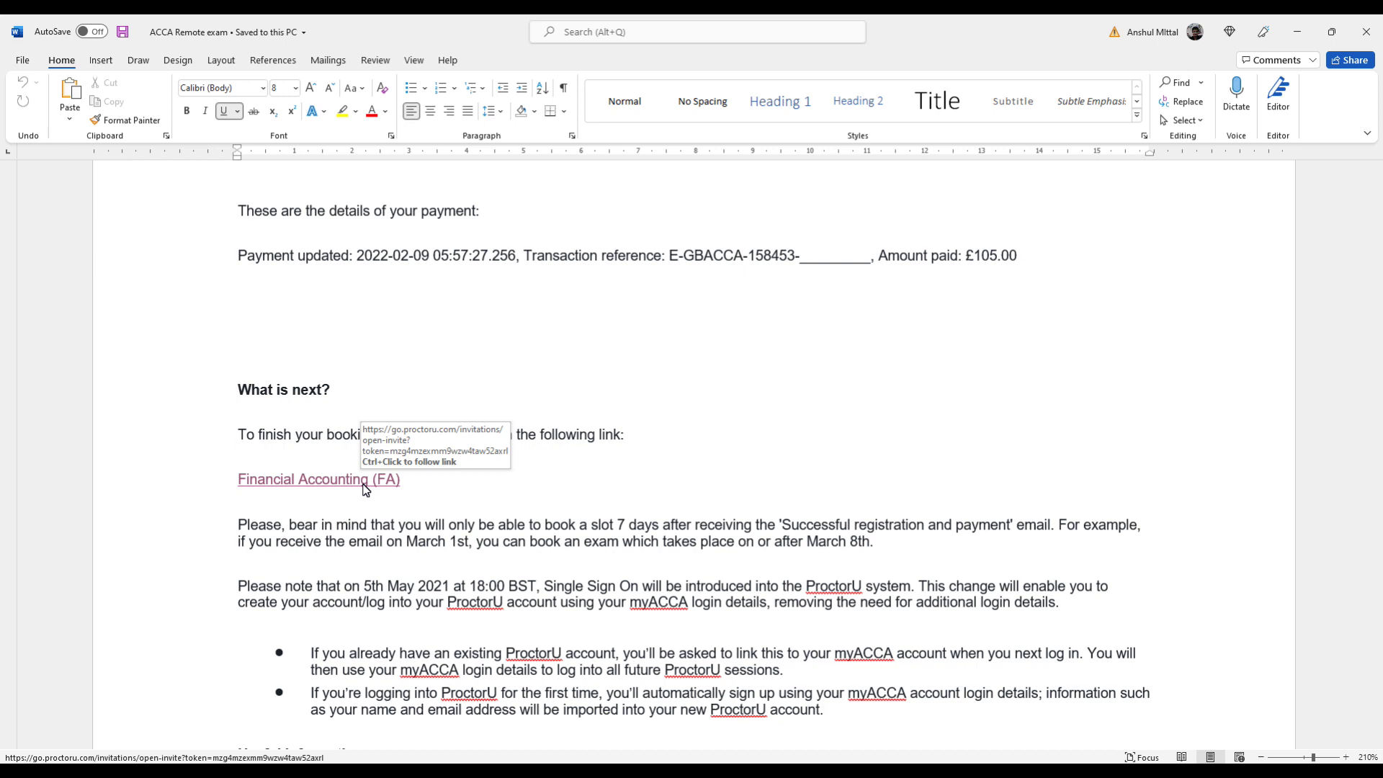
click(364, 486)
ctrl+click(363, 486)
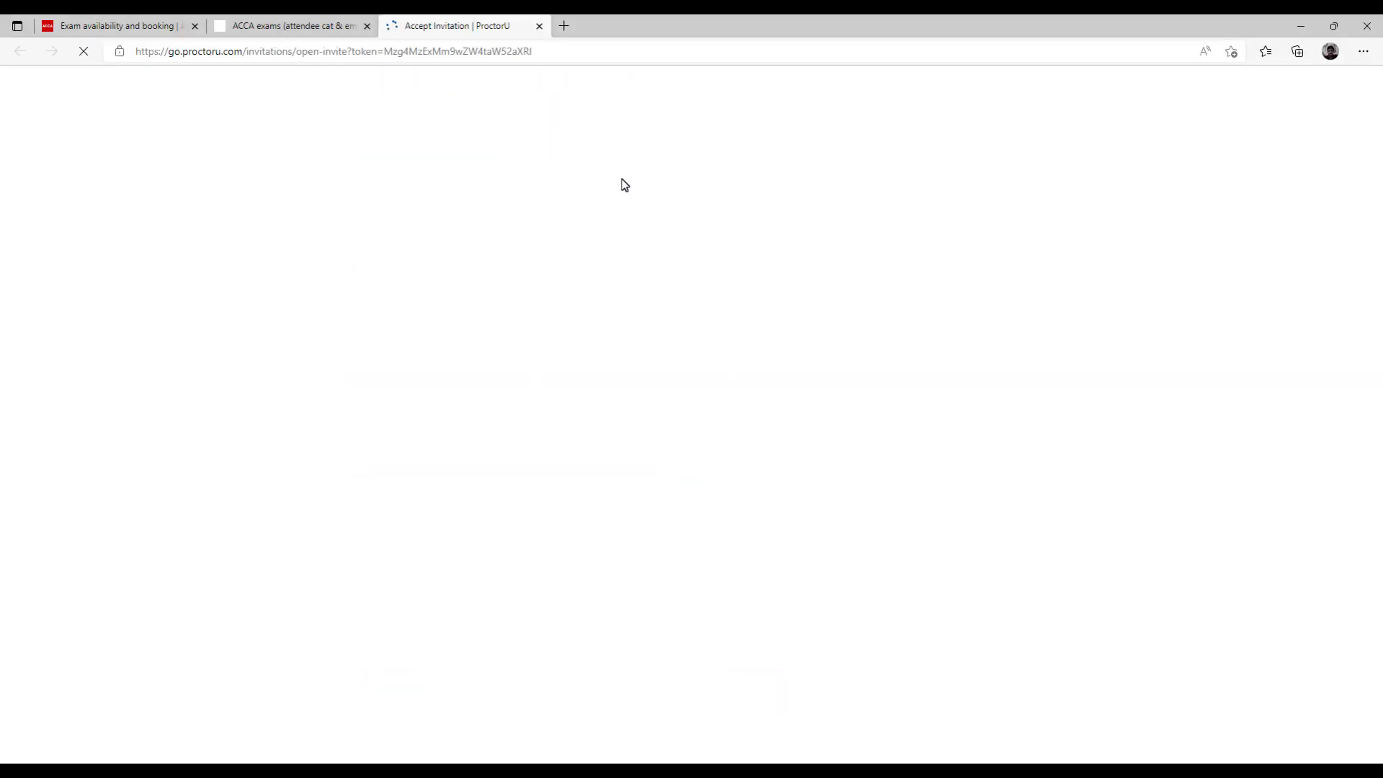